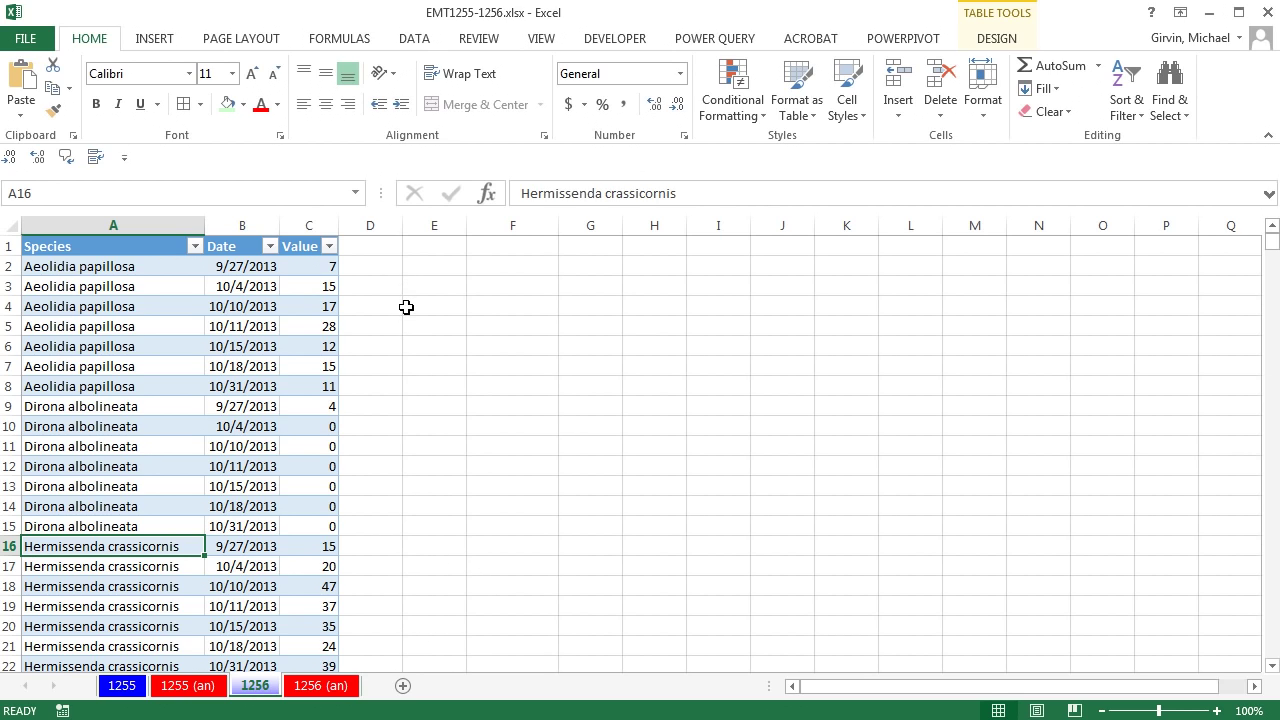
Step: Select a few cells within the nudibranch data table
{"action": "left_click", "coordinate": [148, 386]}
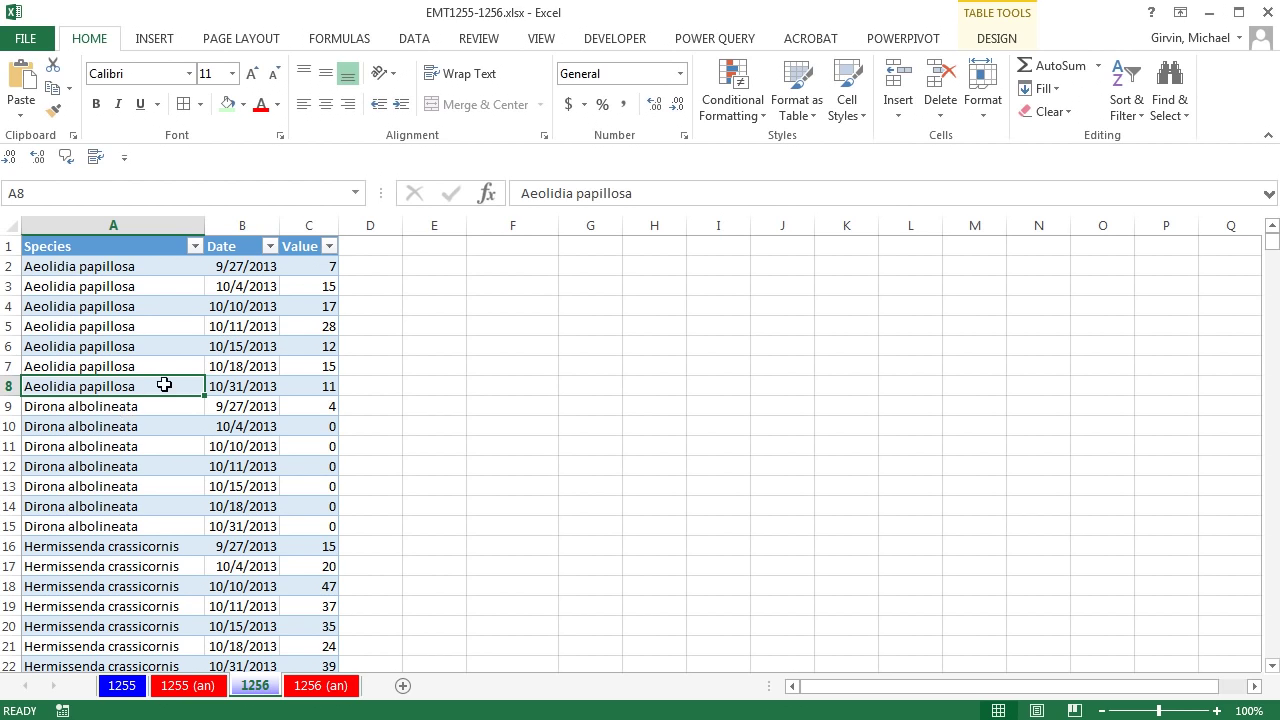
{"action": "left_click", "coordinate": [298, 388]}
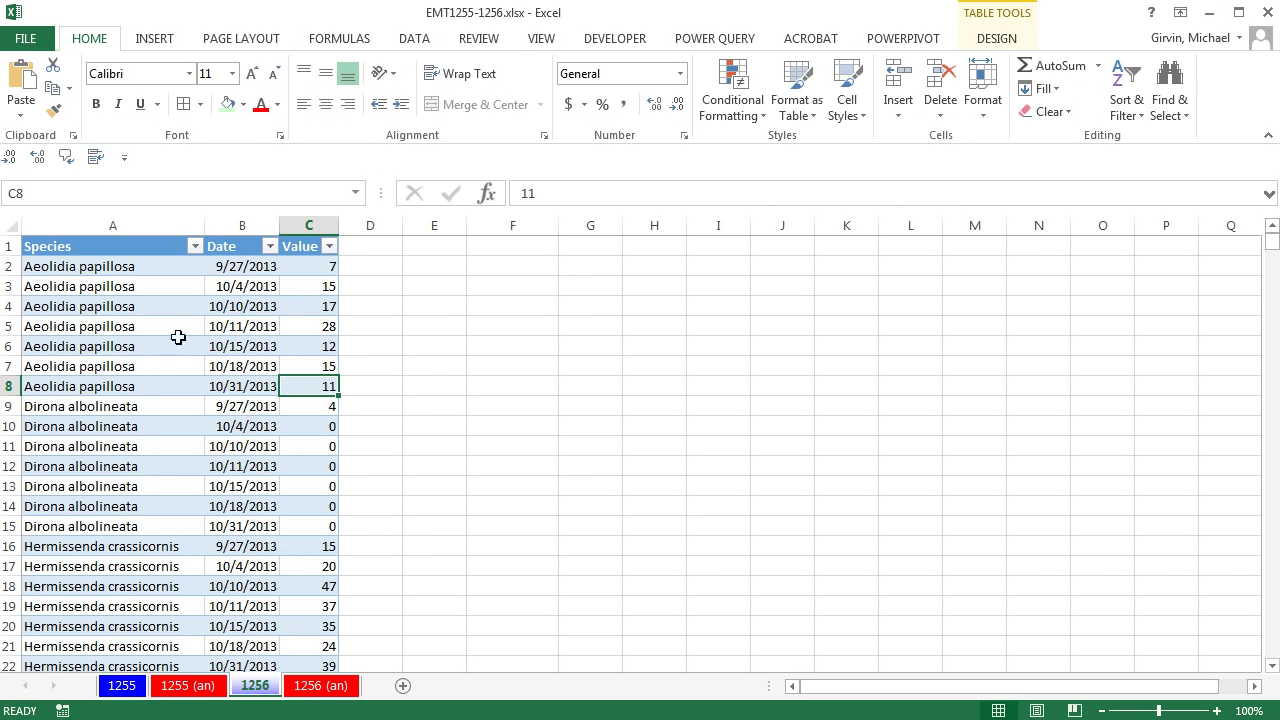
{"action": "left_click", "coordinate": [229, 329]}
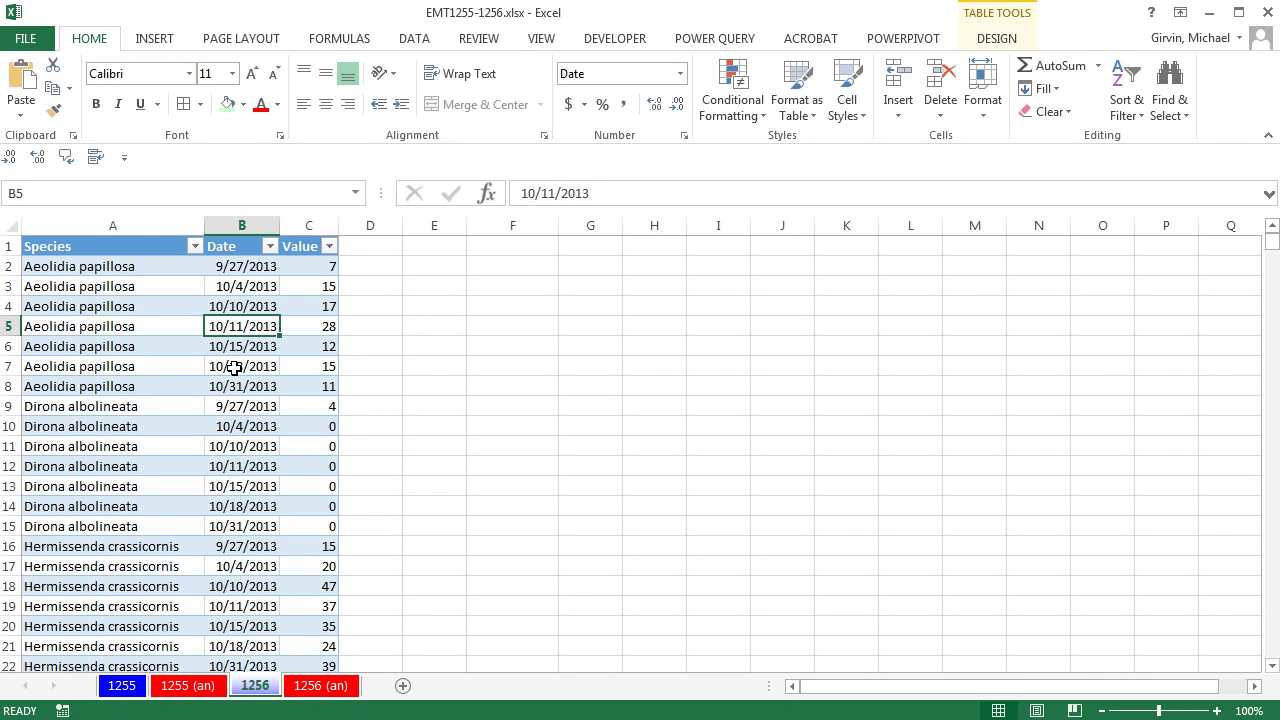
Step: Start a PivotTable from NudibranchDataTable on the existing worksheet, located at cell E1
{"action": "left_click", "coordinate": [158, 40]}
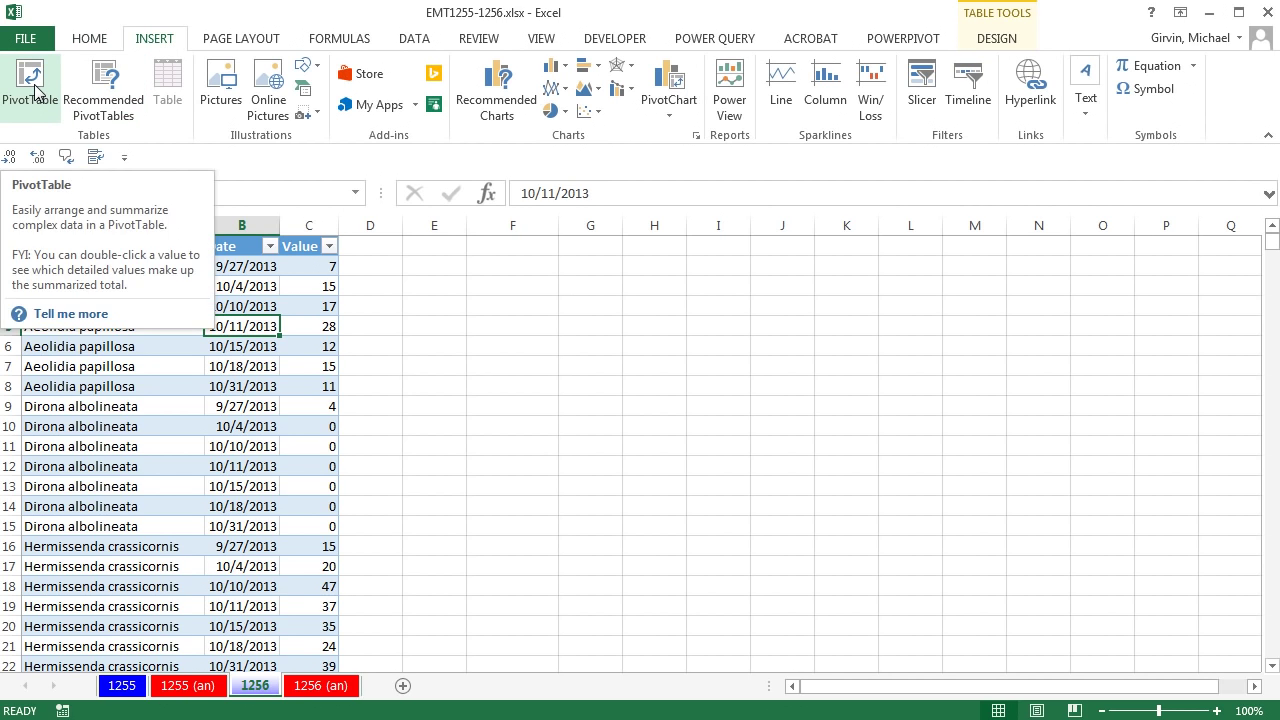
{"action": "key", "text": "alt"}
{"action": "key", "text": "n"}
{"action": "key", "text": "v"}
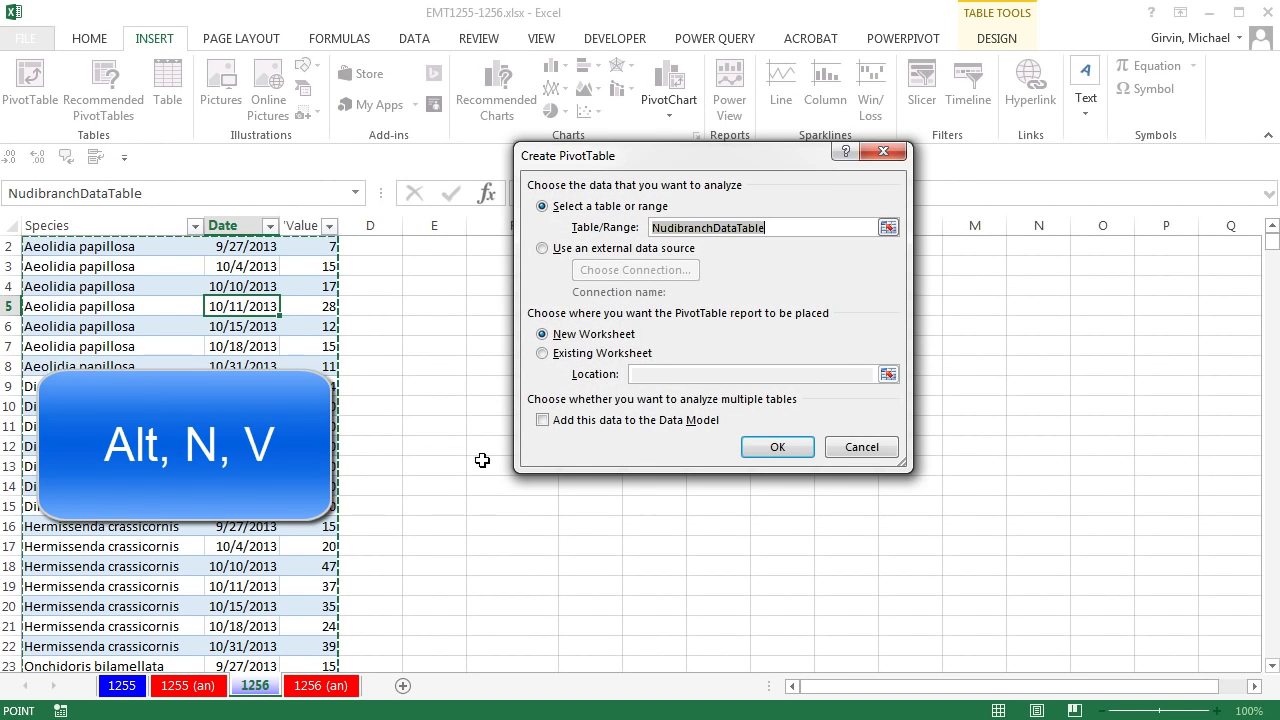
{"action": "left_click", "coordinate": [549, 353]}
{"action": "left_click", "coordinate": [640, 376]}
{"action": "scroll", "coordinate": [636, 482], "scroll_direction": "up", "scroll_amount": 1}
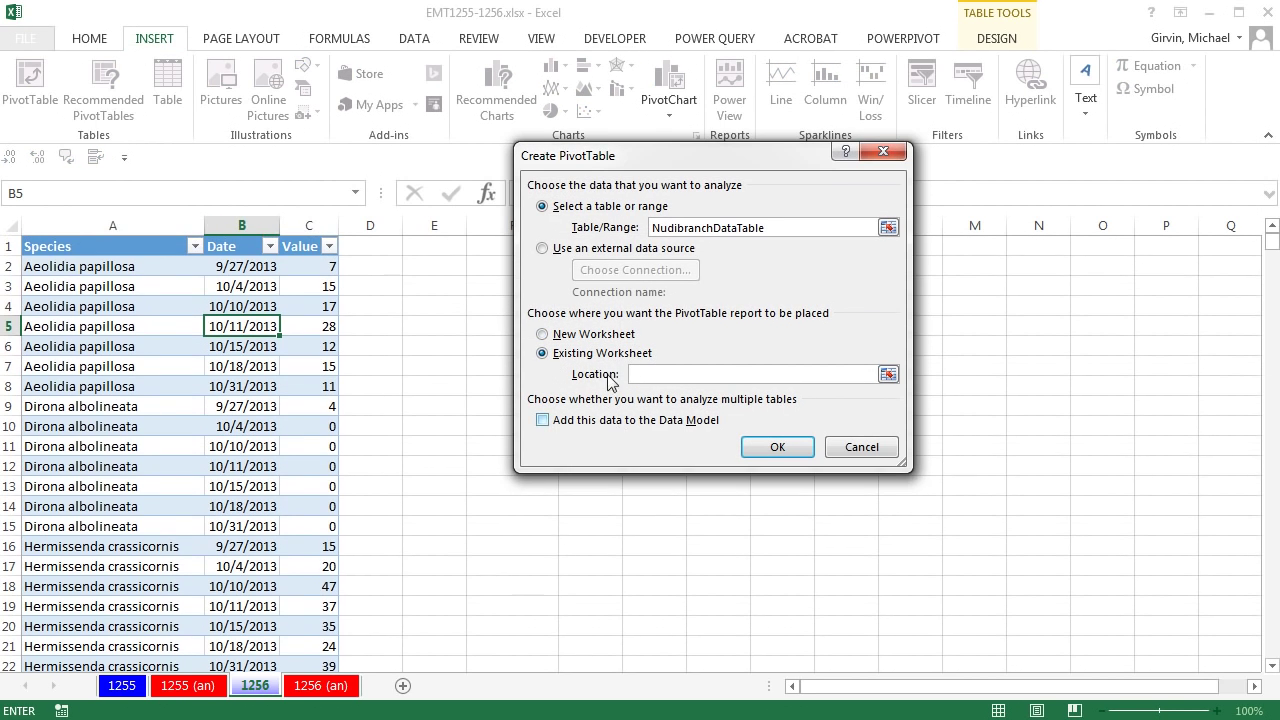
{"action": "left_click", "coordinate": [445, 250]}
Step: Confirm the new pivot table and put the Date field into Rows
{"action": "left_click", "coordinate": [787, 450]}
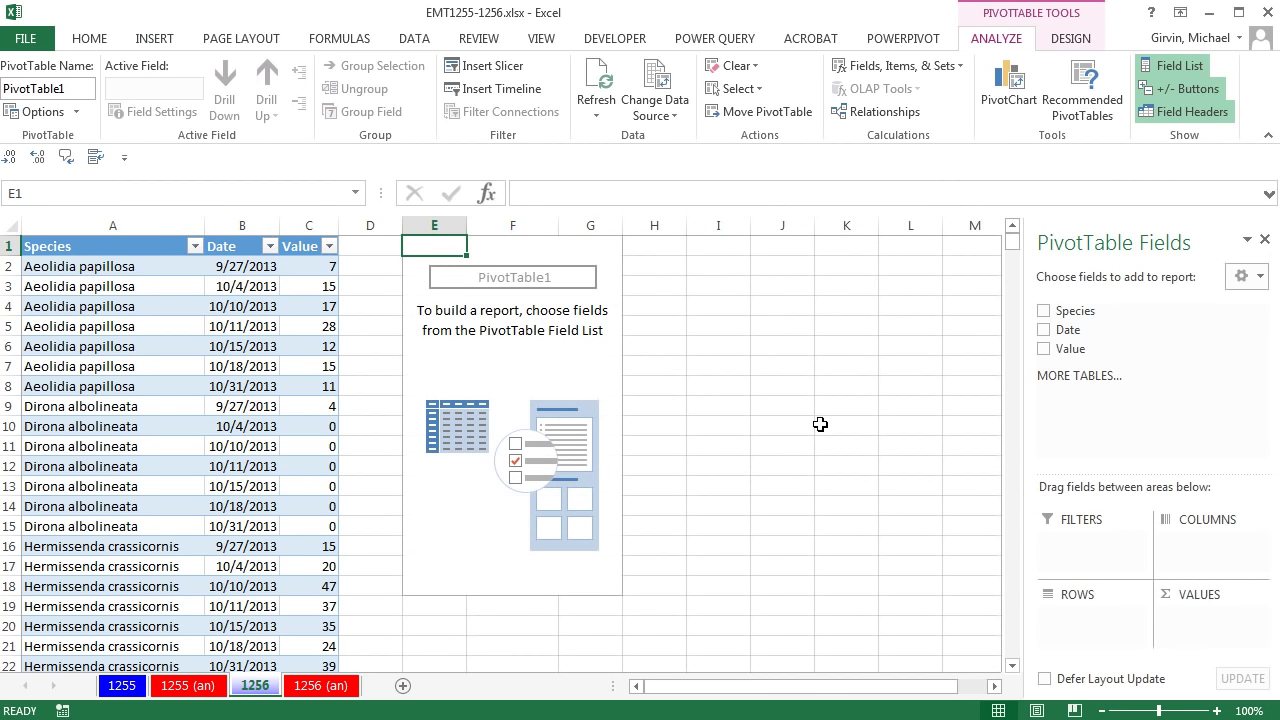
{"action": "left_click_drag", "start_coordinate": [1078, 337], "coordinate": [1074, 626]}
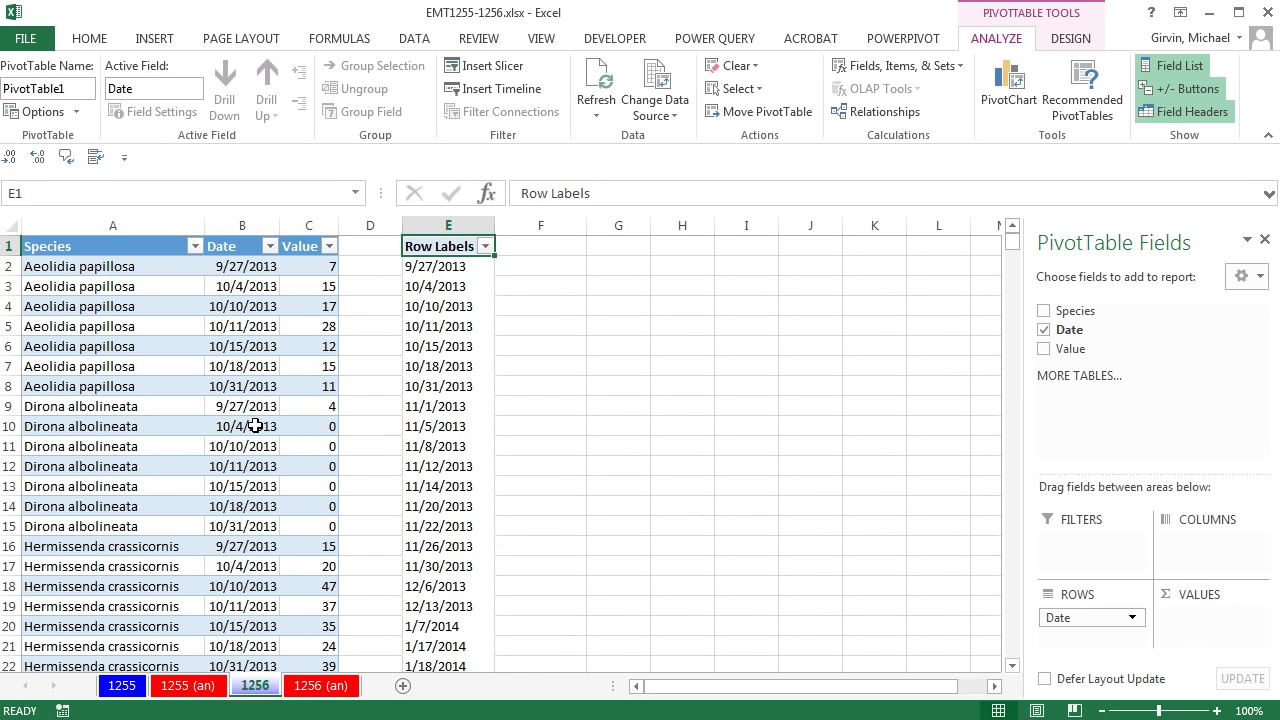
Step: Group the pivot's row dates by both Months and Years
{"action": "right_click", "coordinate": [451, 308]}
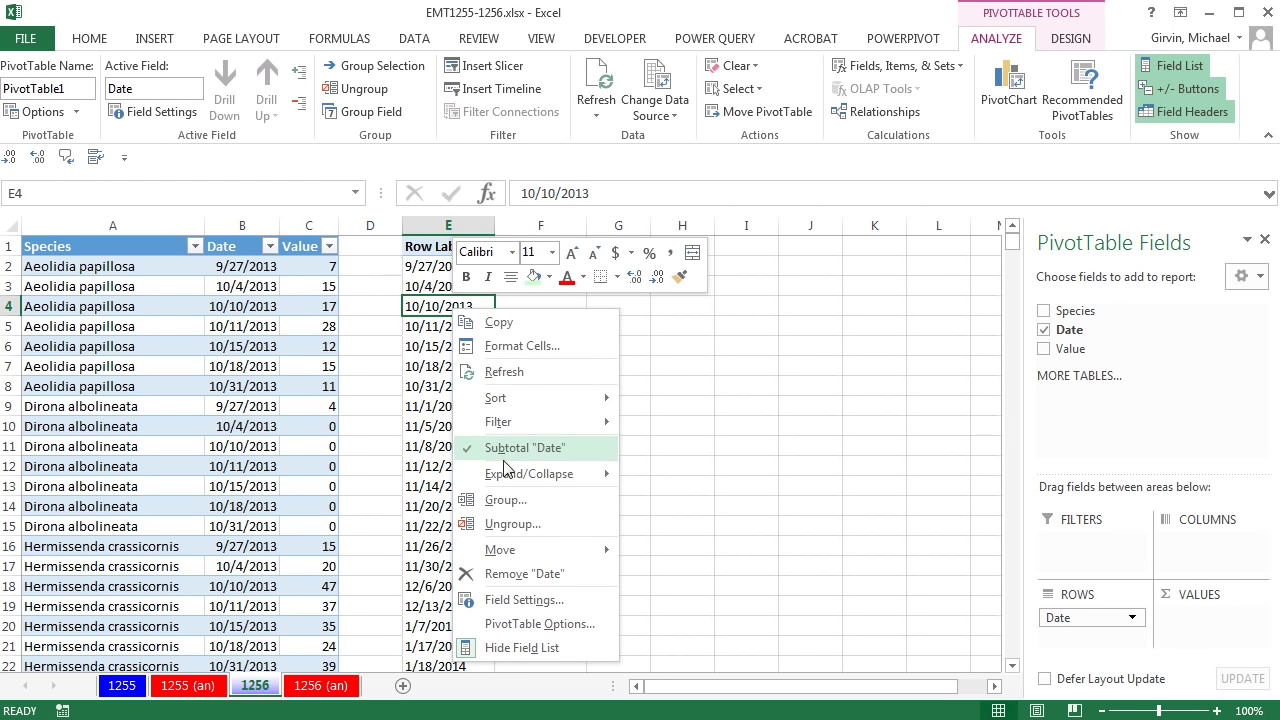
{"action": "left_click", "coordinate": [505, 500]}
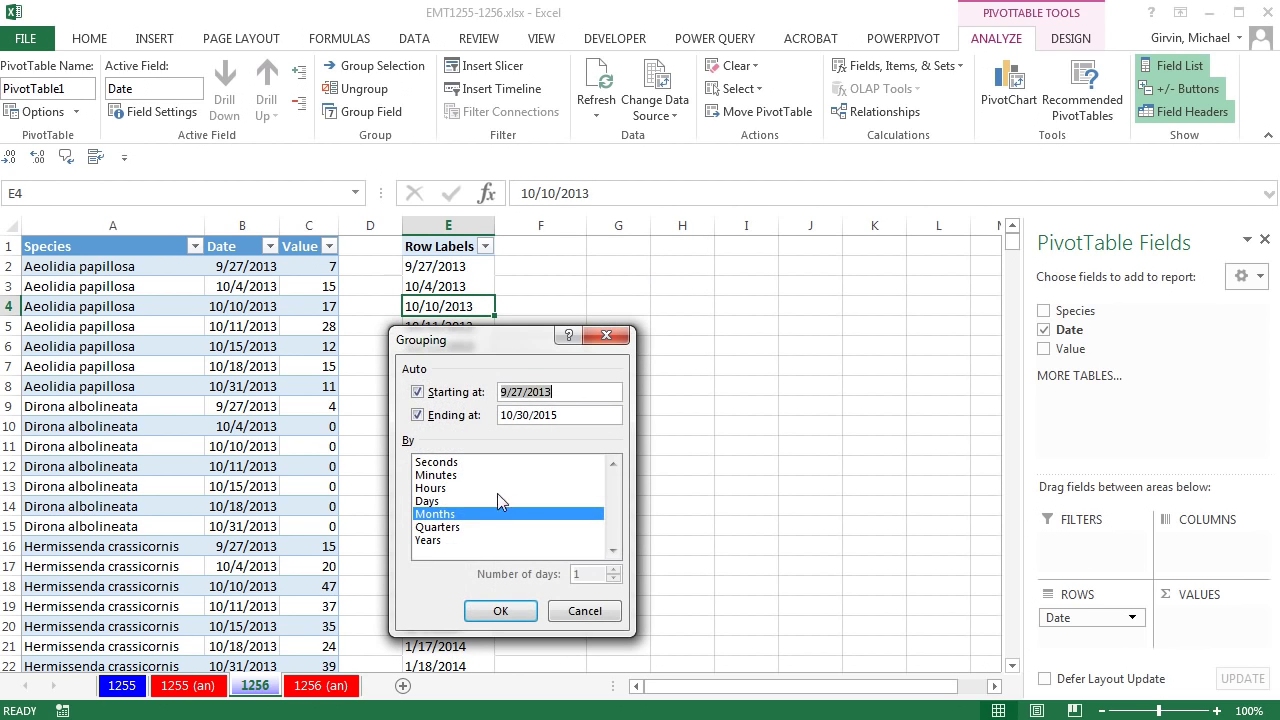
{"action": "left_click", "coordinate": [430, 540]}
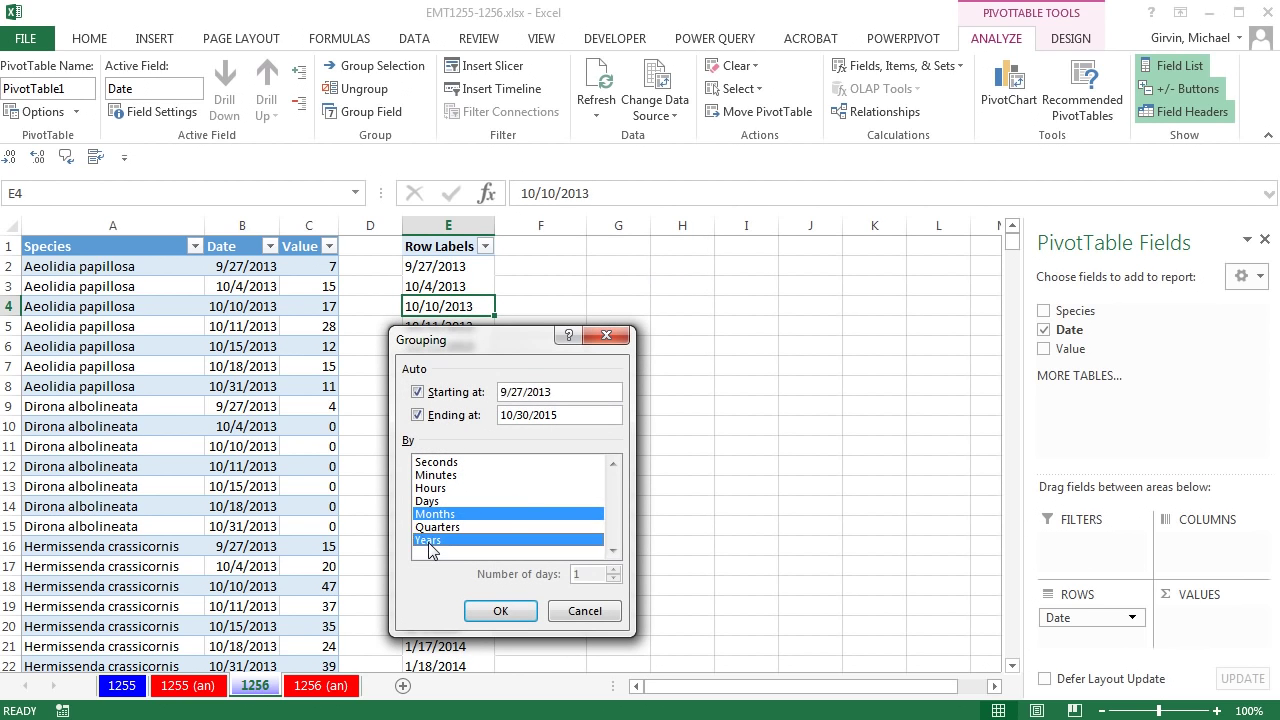
{"action": "left_click", "coordinate": [498, 612]}
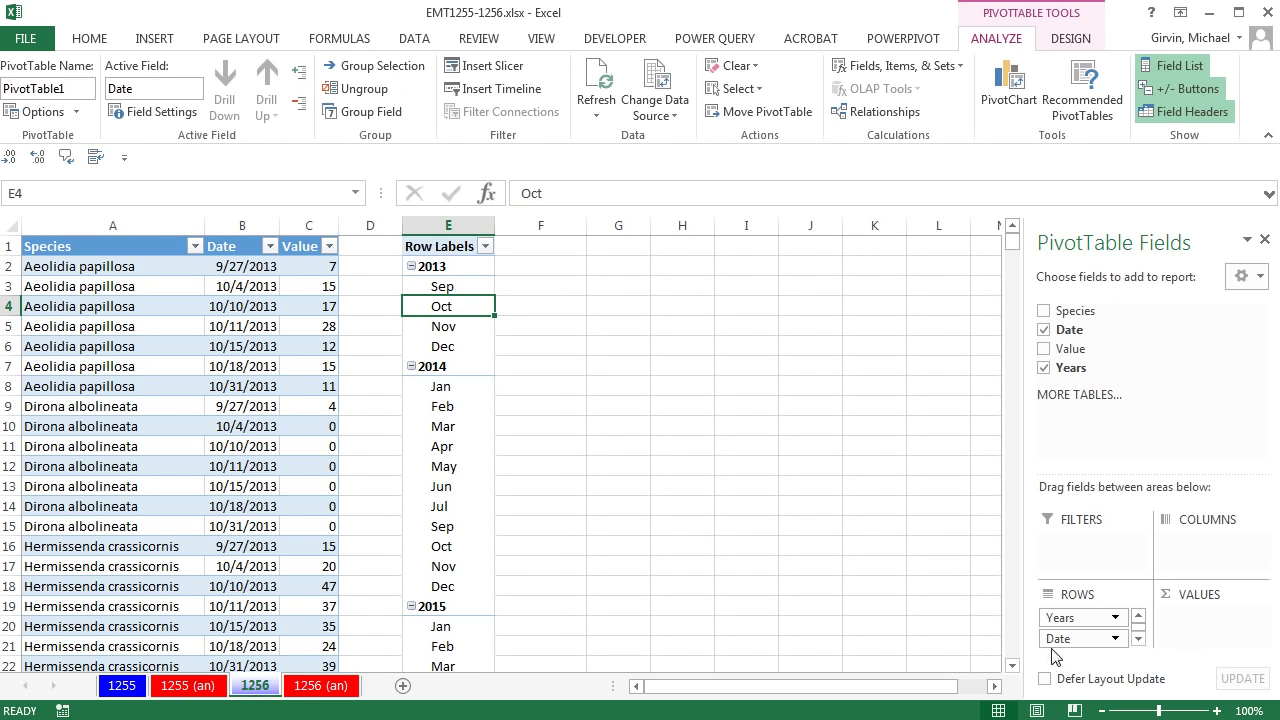
Step: Move Years into Columns and add Sum of Value to the Values area
{"action": "left_click_drag", "start_coordinate": [1052, 627], "coordinate": [1183, 566]}
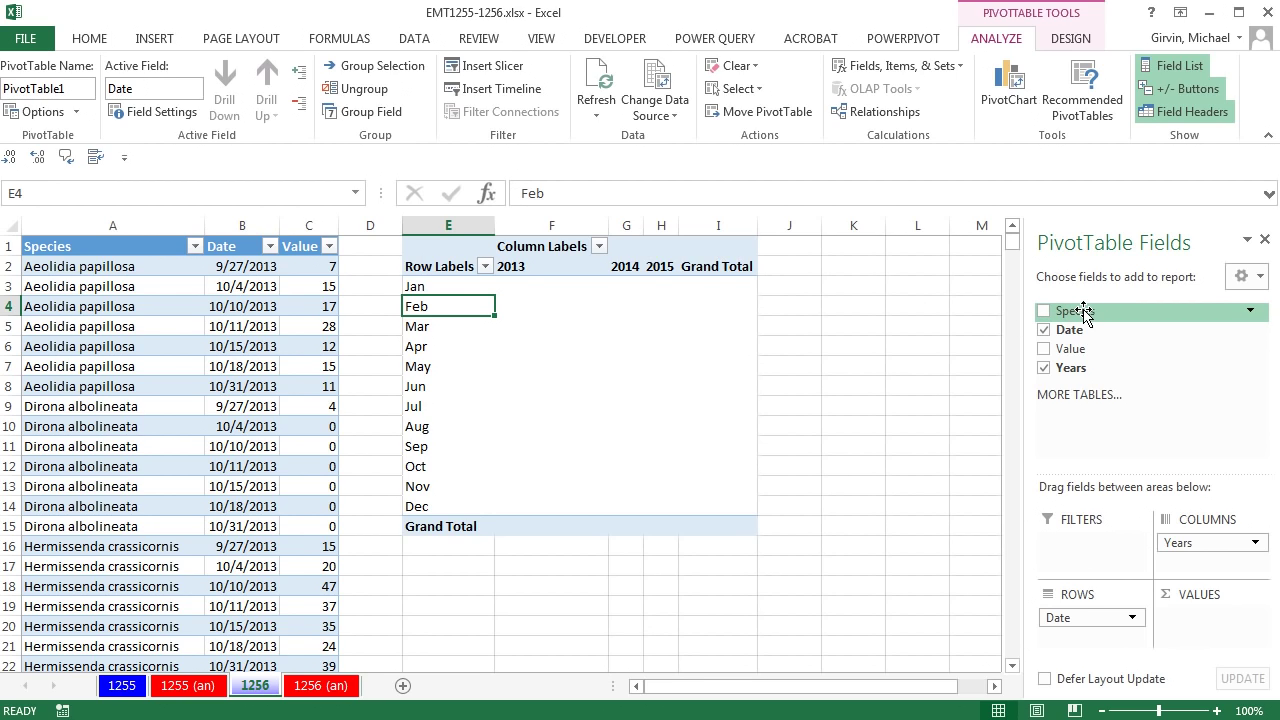
{"action": "left_click_drag", "start_coordinate": [1090, 350], "coordinate": [1215, 628]}
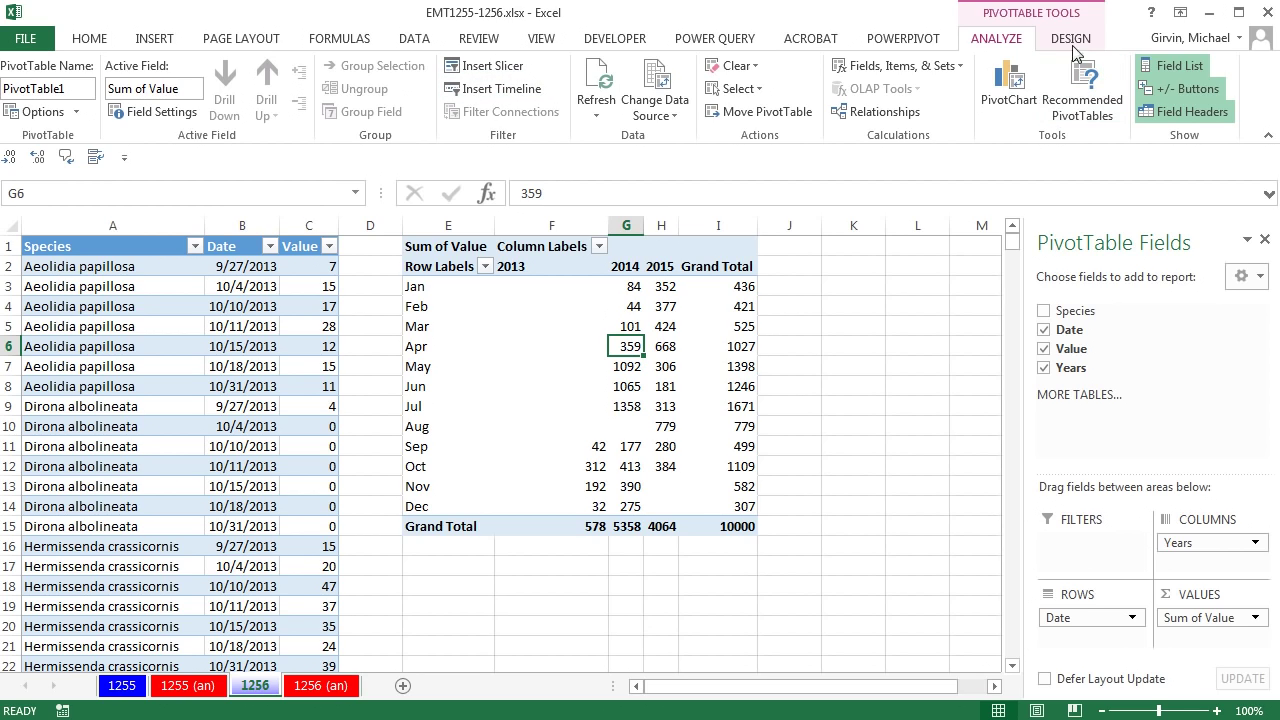
Step: Insert a Species slicer for the pivot table
{"action": "left_click", "coordinate": [478, 70]}
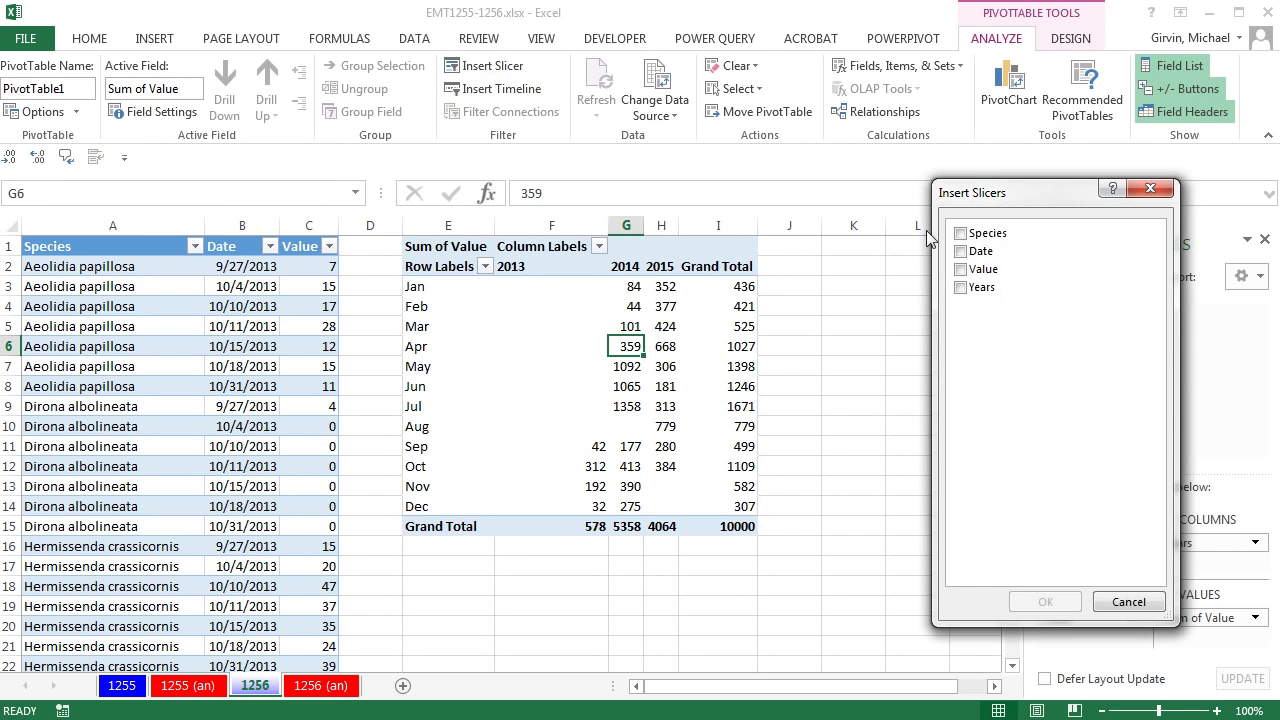
{"action": "left_click", "coordinate": [960, 233]}
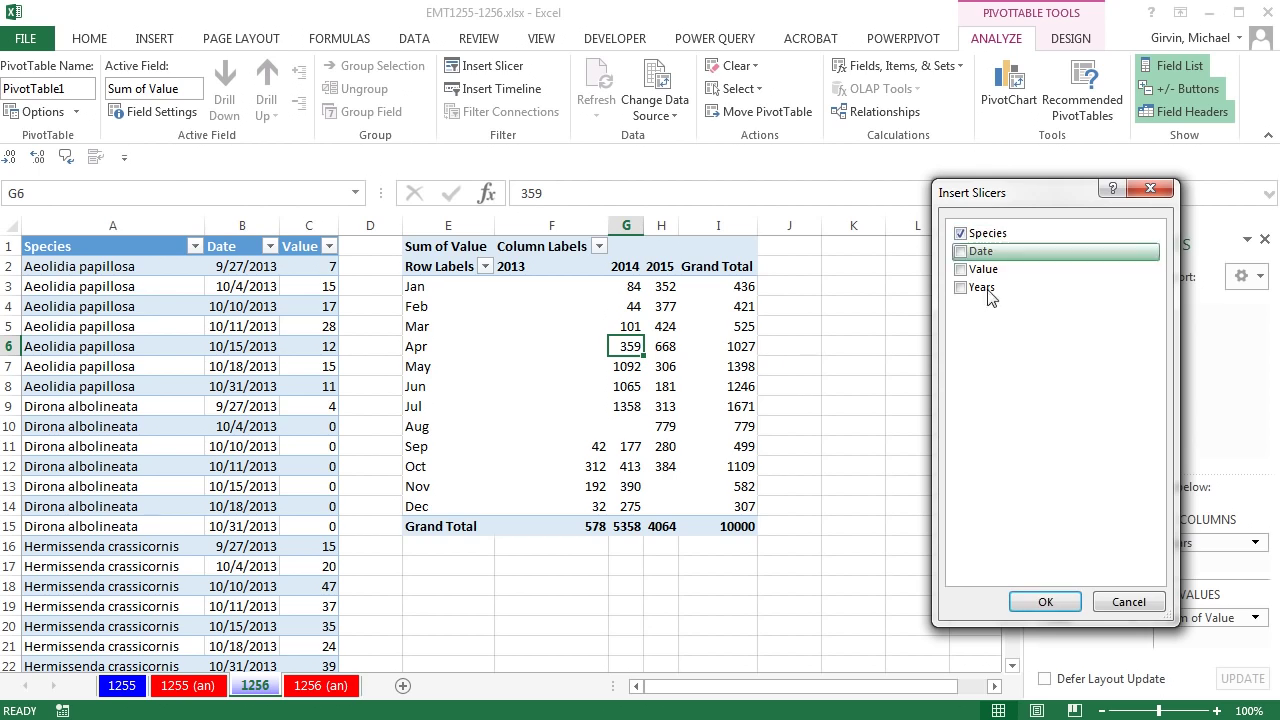
{"action": "left_click", "coordinate": [1045, 603]}
Step: Move the slicer beside the pivot, set 3 columns, and enlarge it to 4.19 by 4.35 inches
{"action": "left_click_drag", "start_coordinate": [570, 330], "coordinate": [931, 260]}
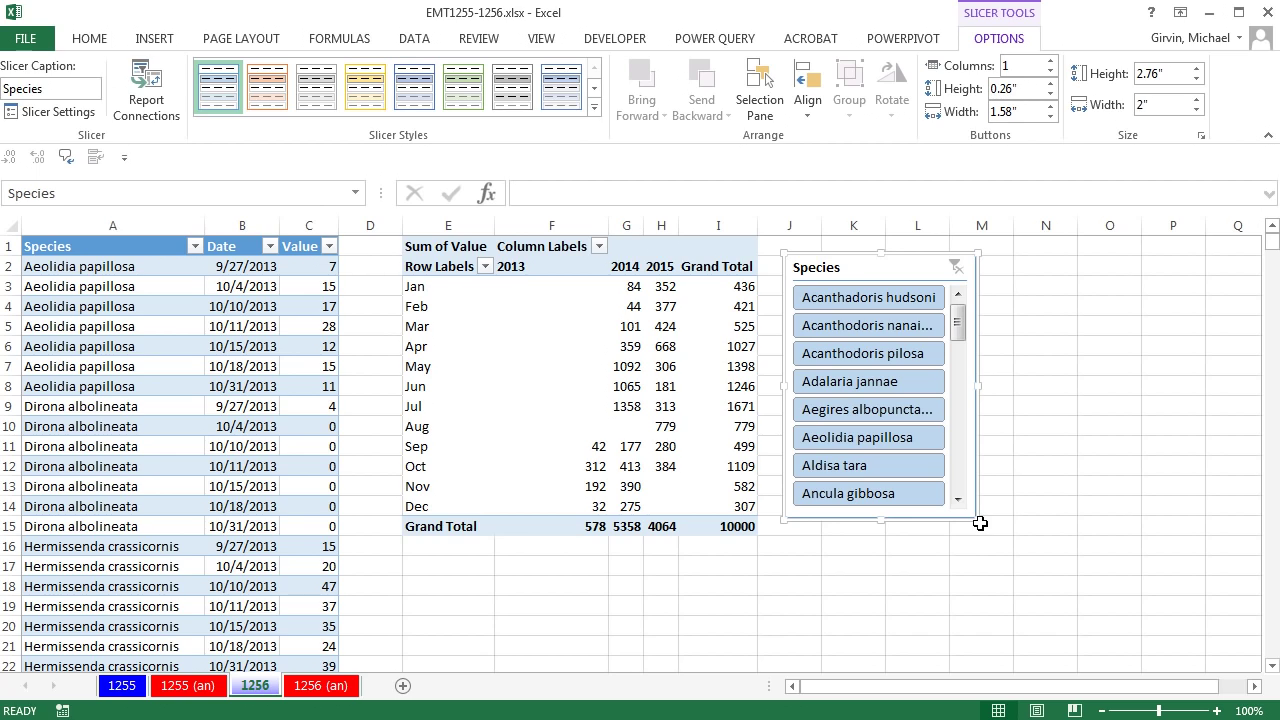
{"action": "left_click", "coordinate": [1051, 61]}
{"action": "left_click", "coordinate": [1051, 61]}
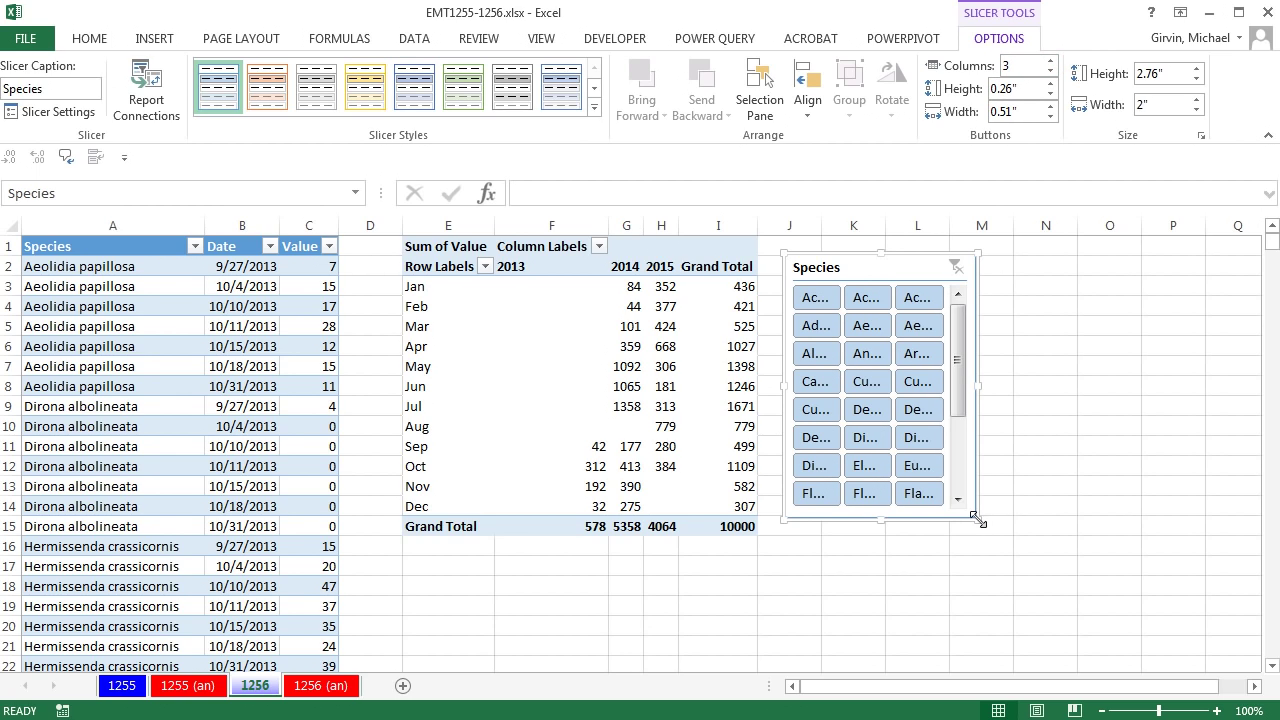
{"action": "left_click_drag", "start_coordinate": [975, 517], "coordinate": [1205, 520]}
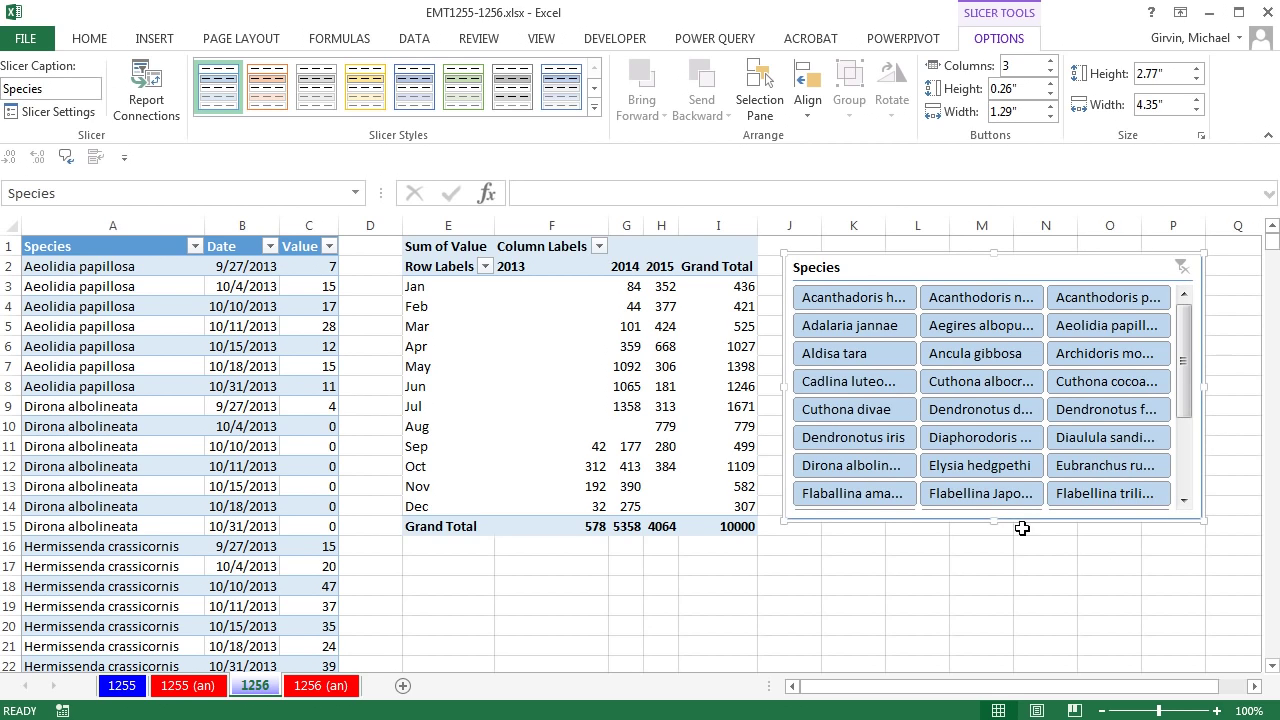
{"action": "left_click_drag", "start_coordinate": [994, 521], "coordinate": [1014, 654]}
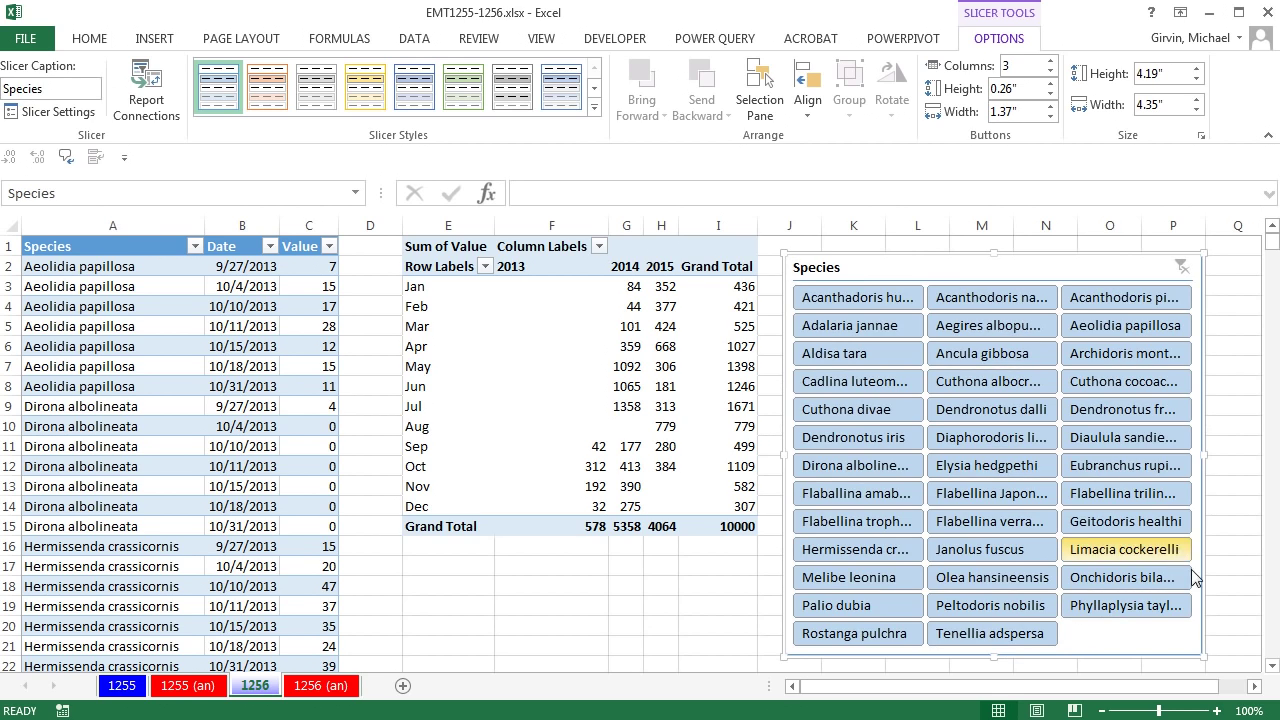
Step: Filter by Aegires, then Cuthona divae, then Flabellina trophina, and select pivot cell E4
{"action": "left_click", "coordinate": [957, 333]}
{"action": "left_click", "coordinate": [900, 412]}
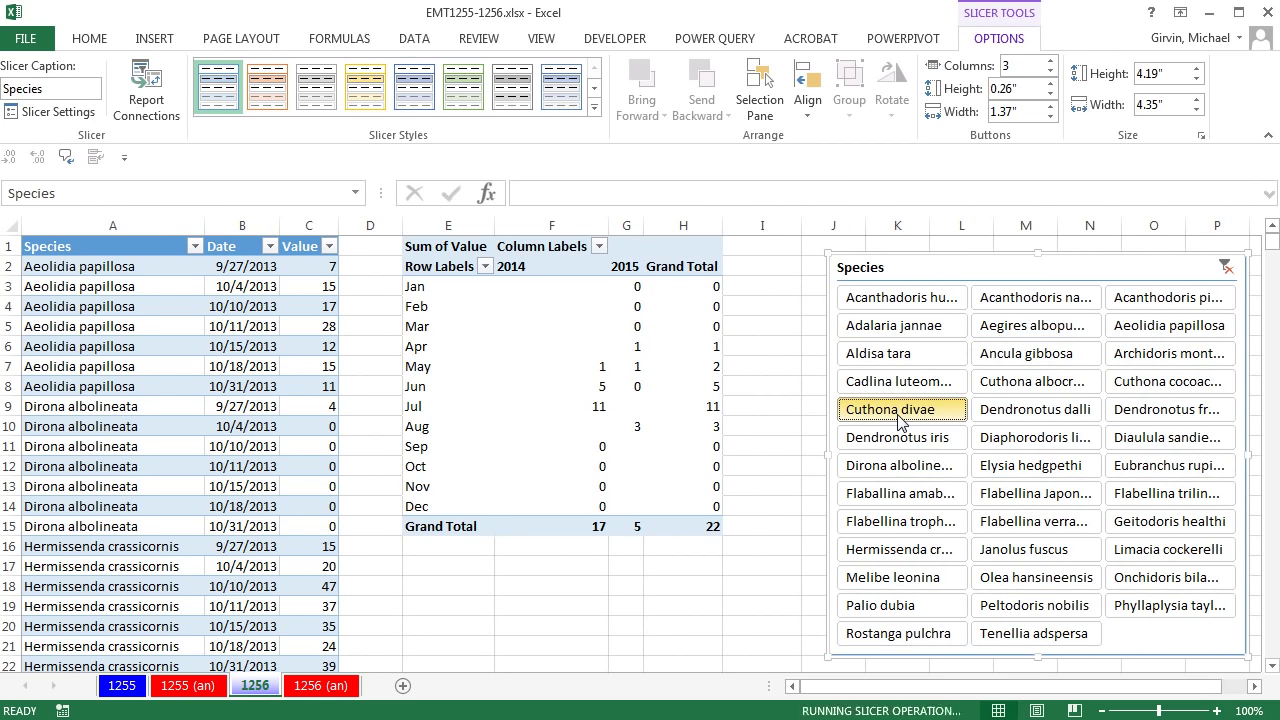
{"action": "left_click", "coordinate": [940, 526]}
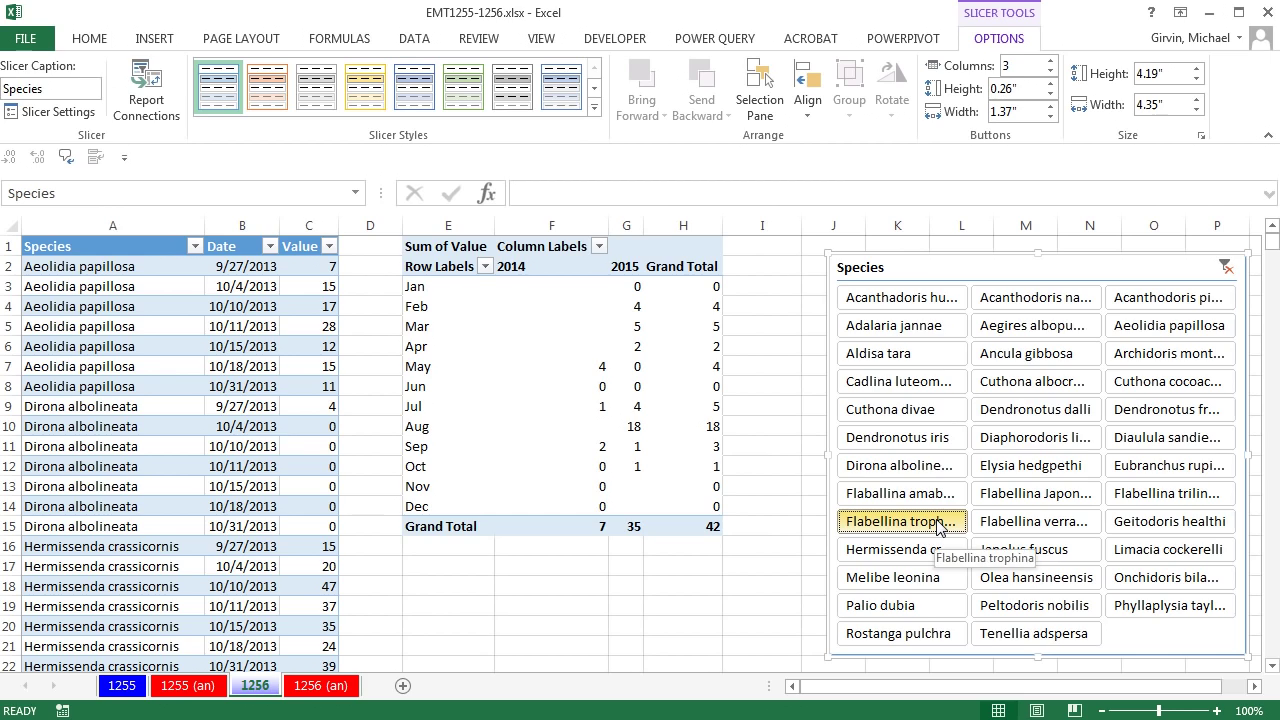
{"action": "left_click", "coordinate": [418, 306]}
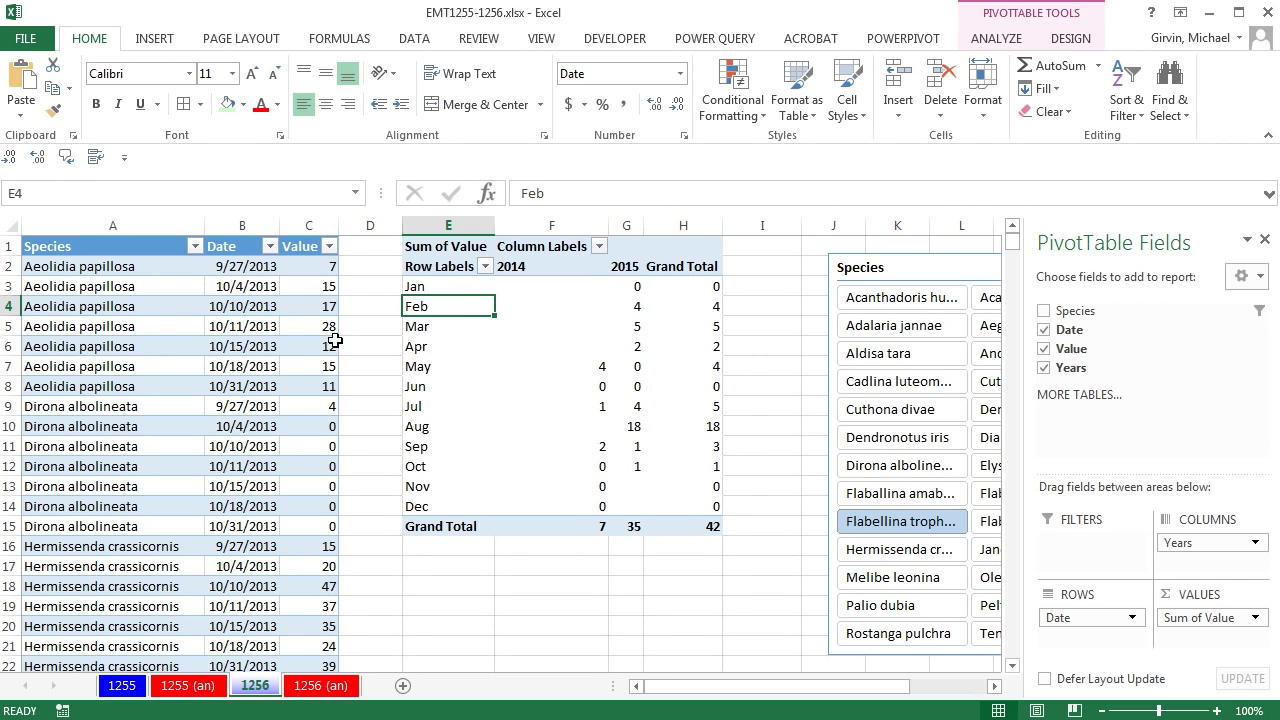
Step: Go to the first empty cell below the source data table
{"action": "left_click", "coordinate": [258, 313]}
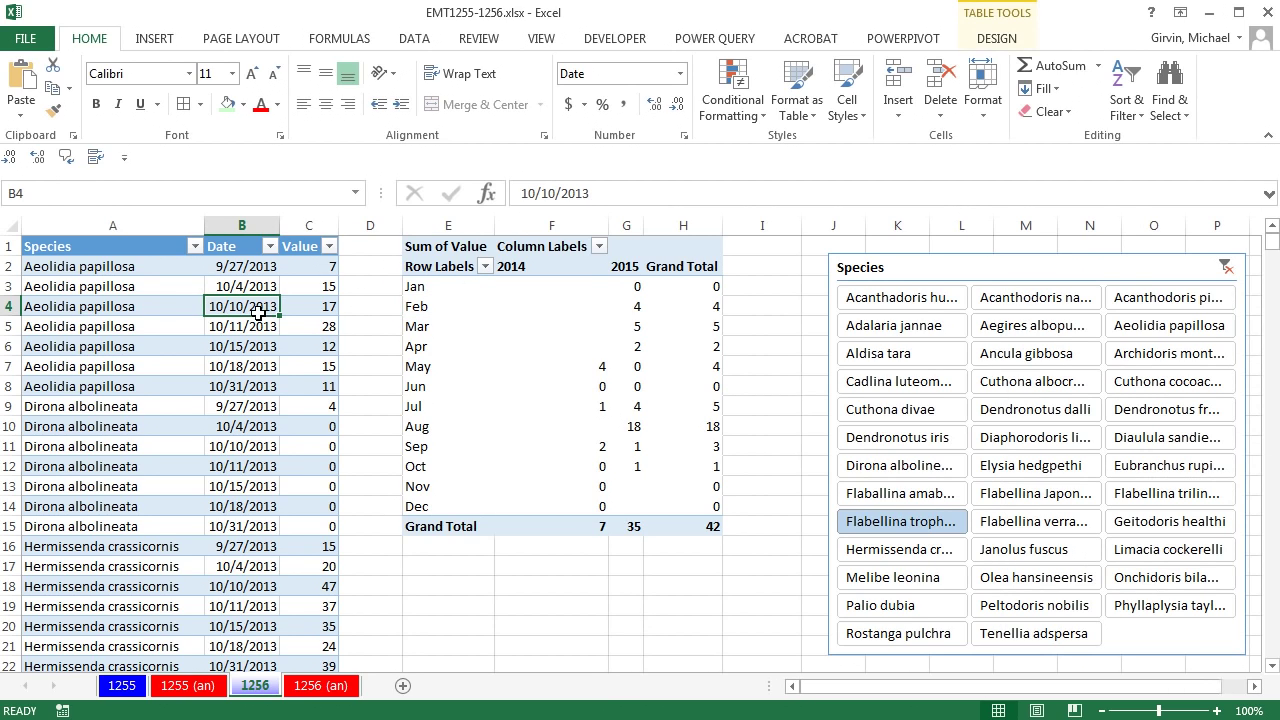
{"action": "left_click", "coordinate": [163, 44]}
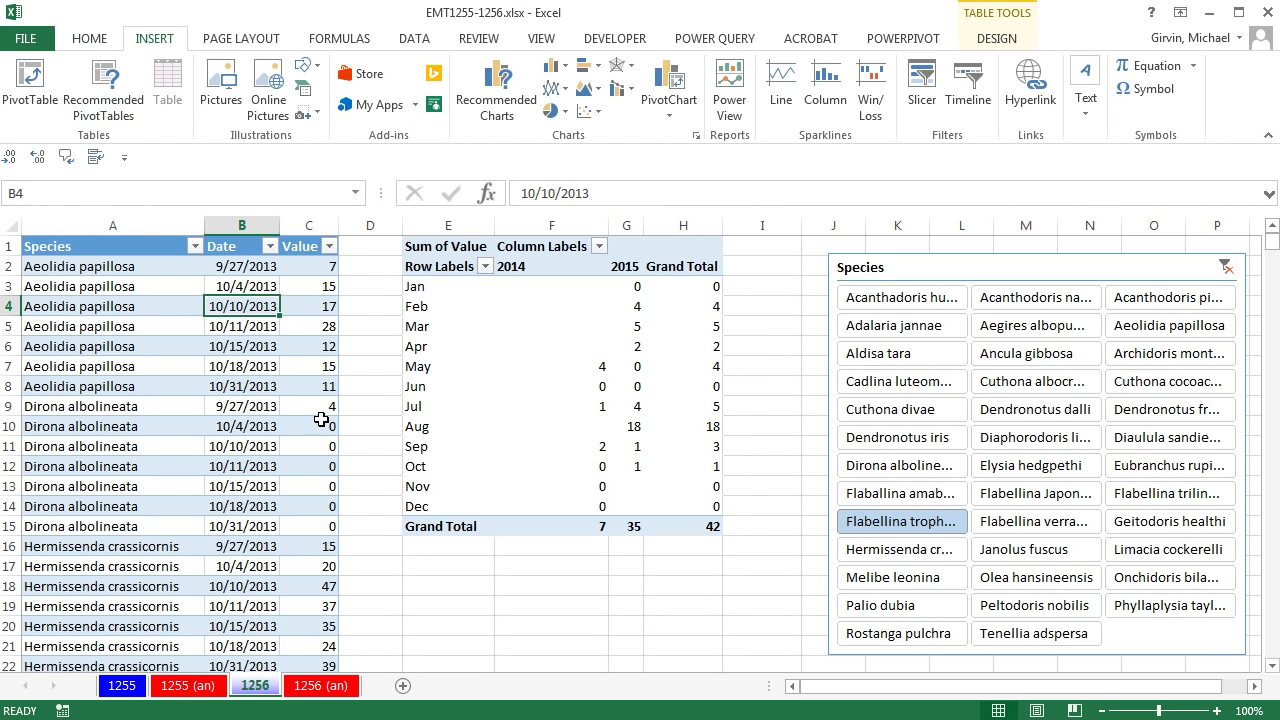
{"action": "key", "text": "ctrl+Down"}
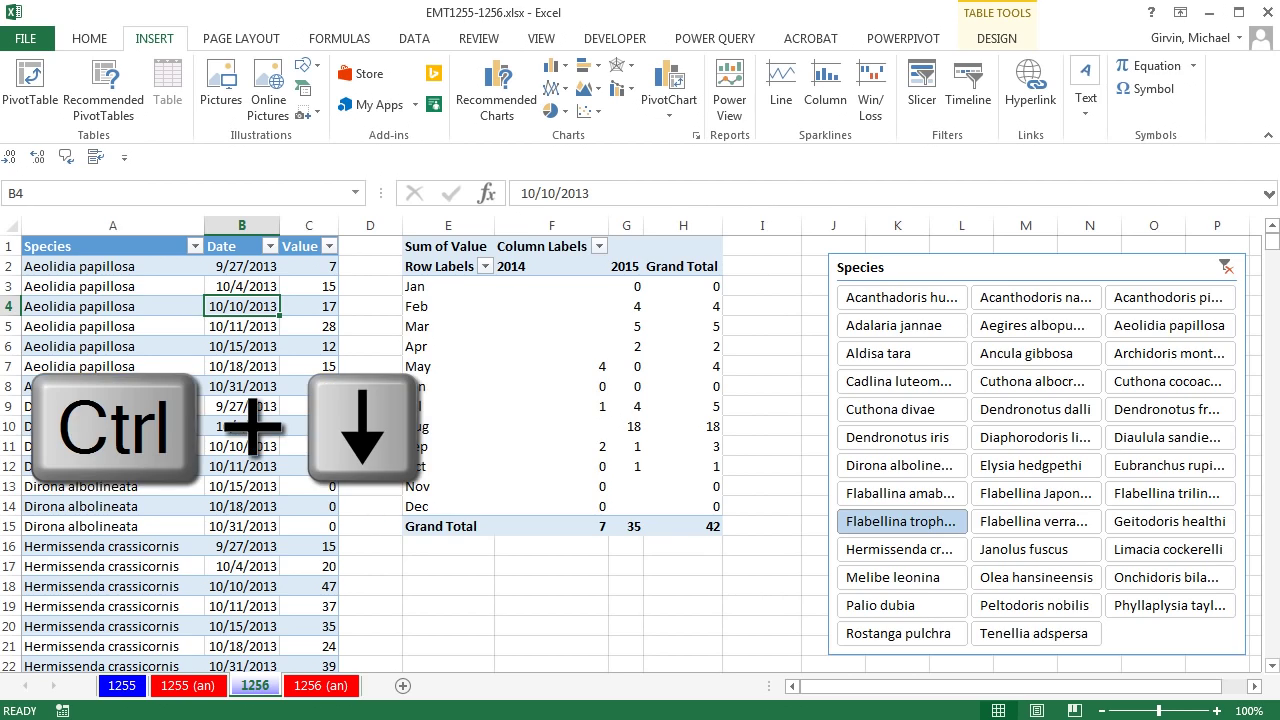
{"action": "scroll", "coordinate": [316, 450], "scroll_direction": "down", "scroll_amount": 1}
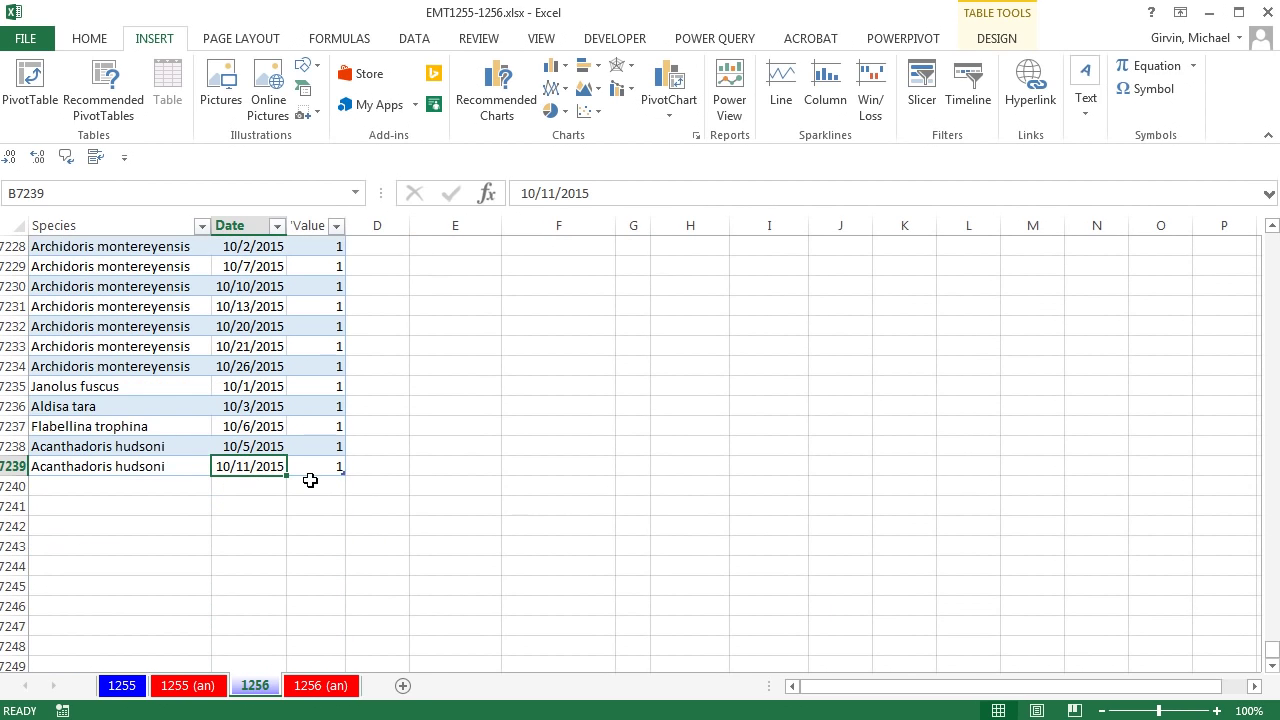
{"action": "left_click", "coordinate": [183, 486]}
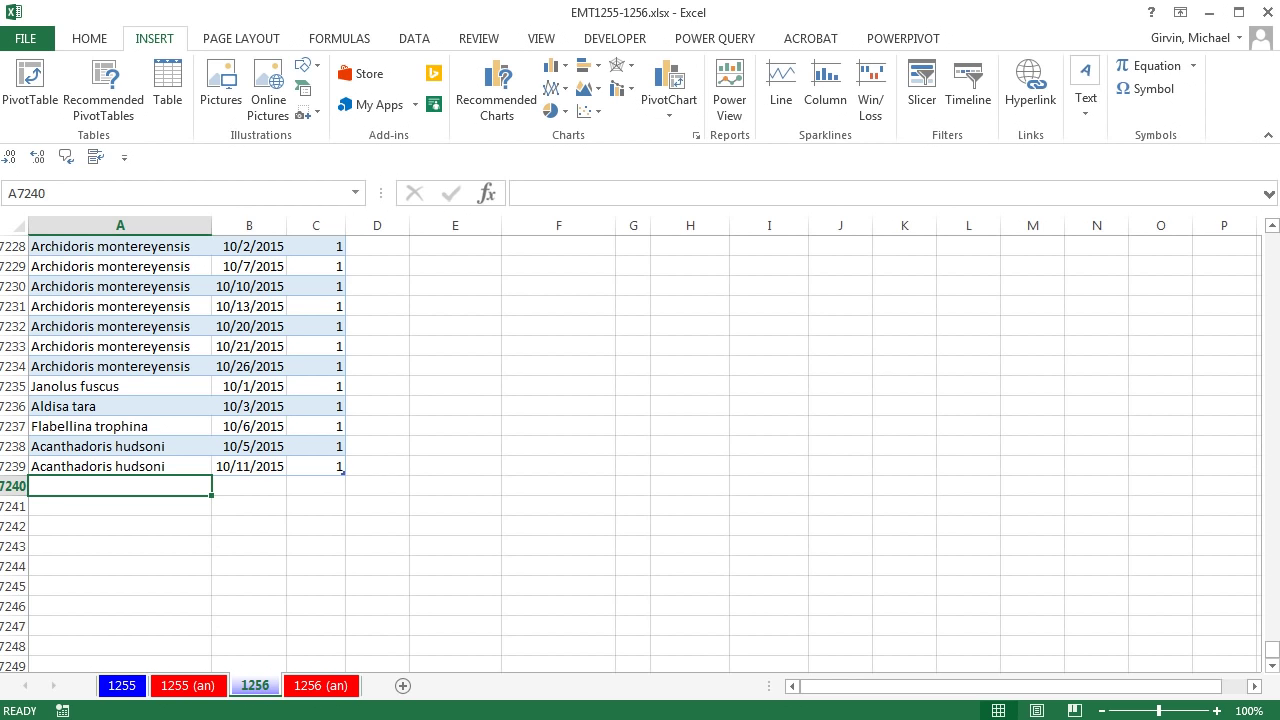
{"action": "type", "text": "A"}
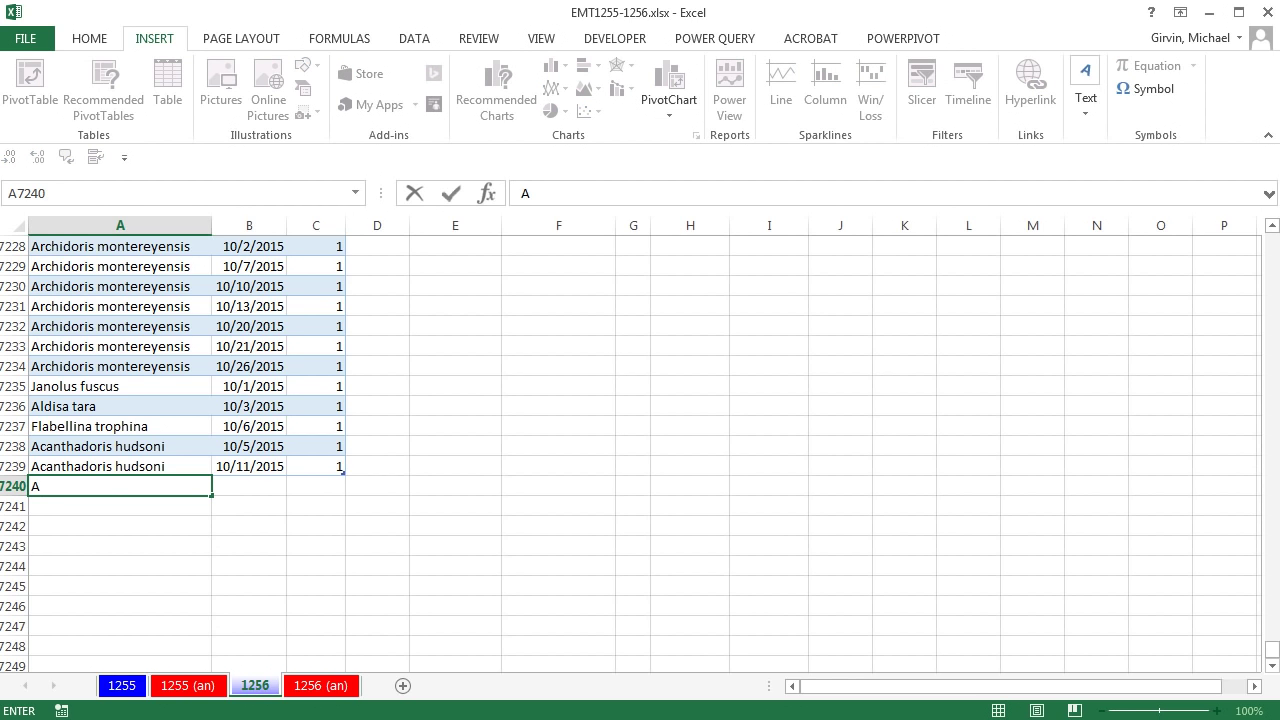
{"action": "type", "text": "l"}
{"action": "key", "text": "Tab"}
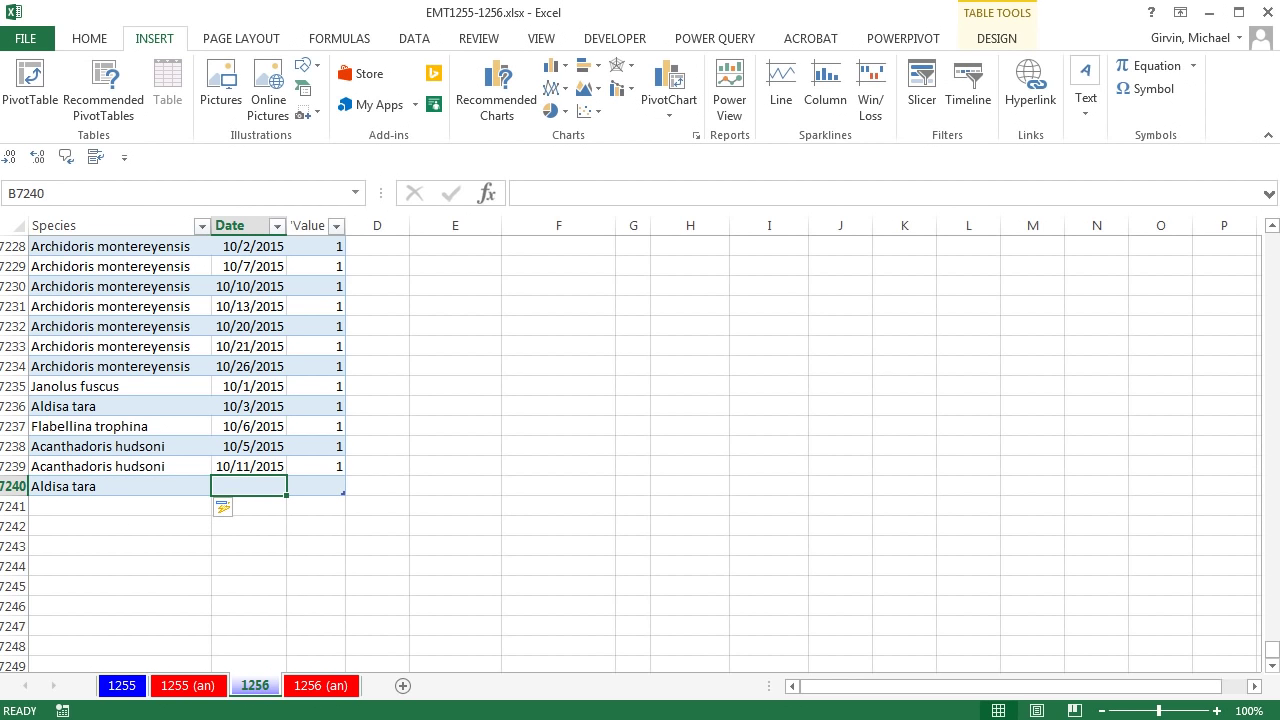
{"action": "type", "text": "11/1/2015"}
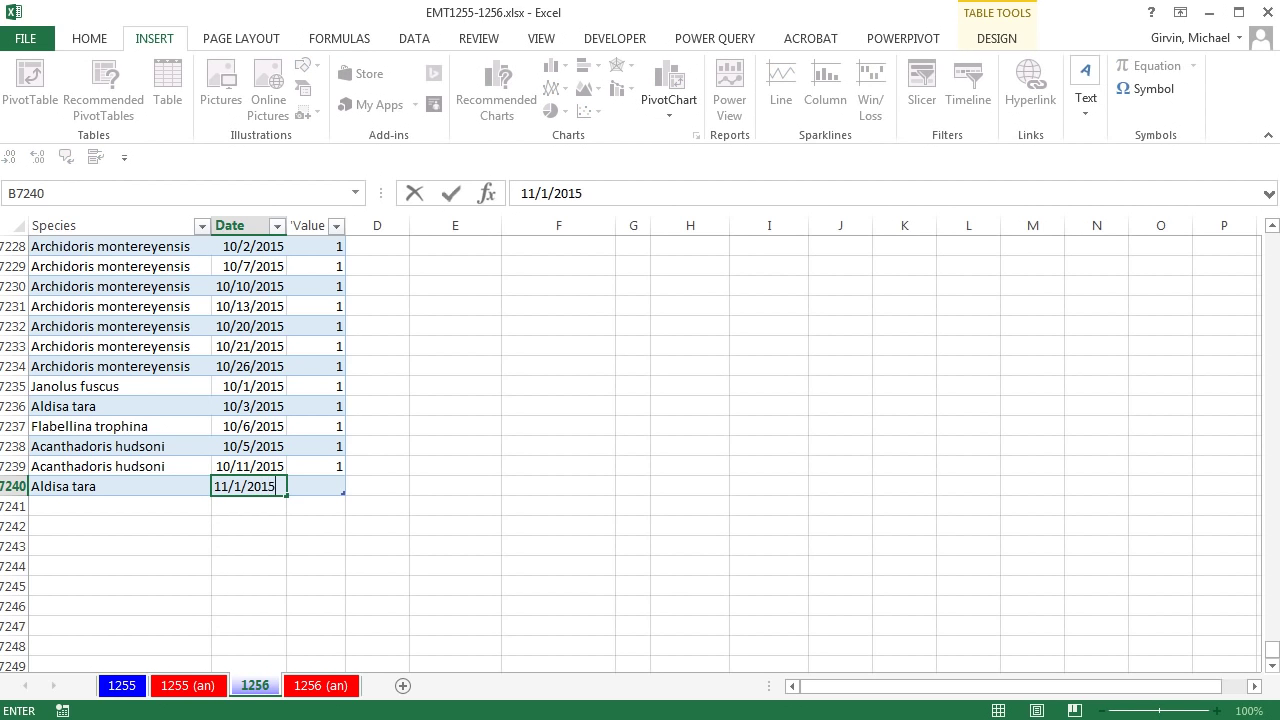
{"action": "key", "text": "Tab"}
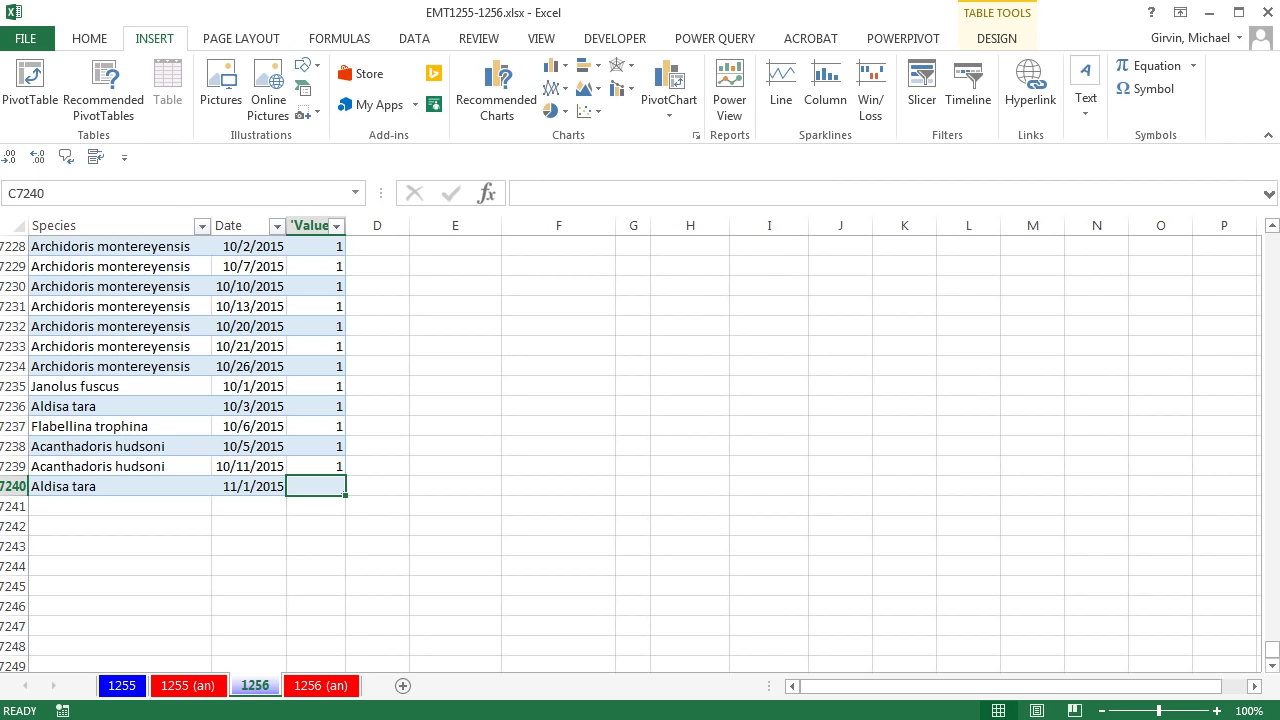
{"action": "type", "text": "3"}
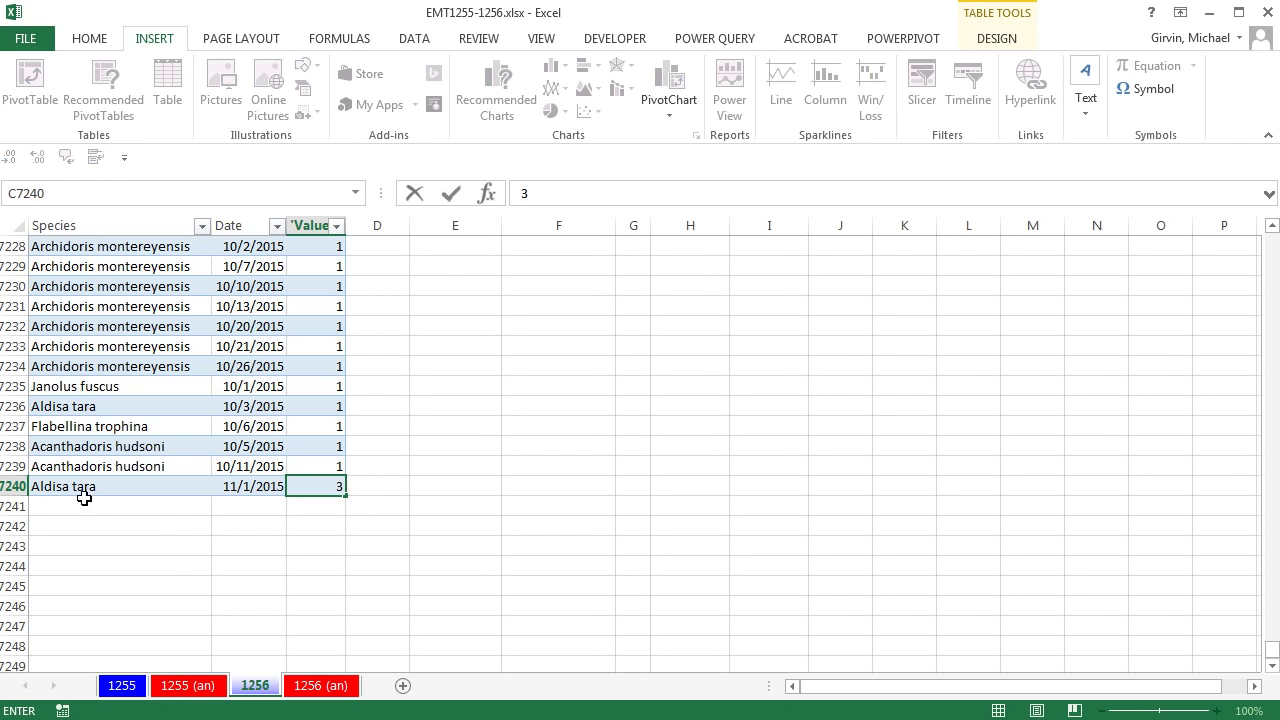
{"action": "key", "text": "Return"}
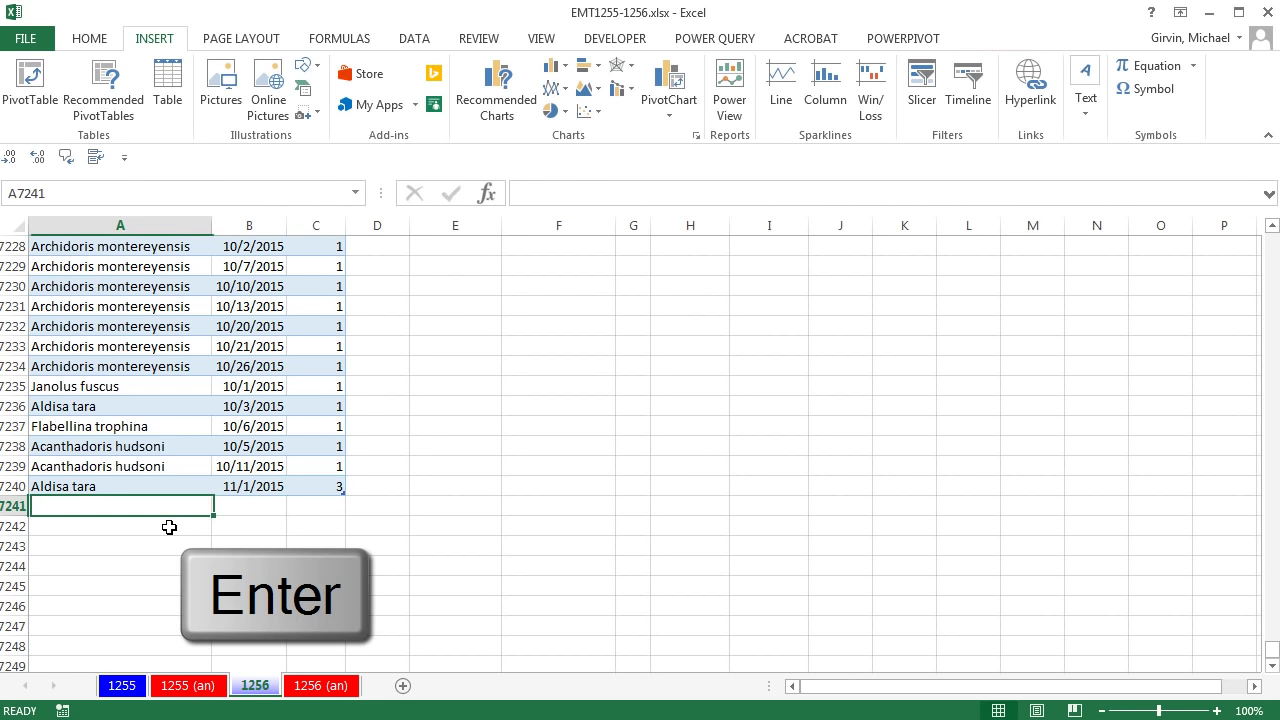
{"action": "key", "text": "ctrl+Home"}
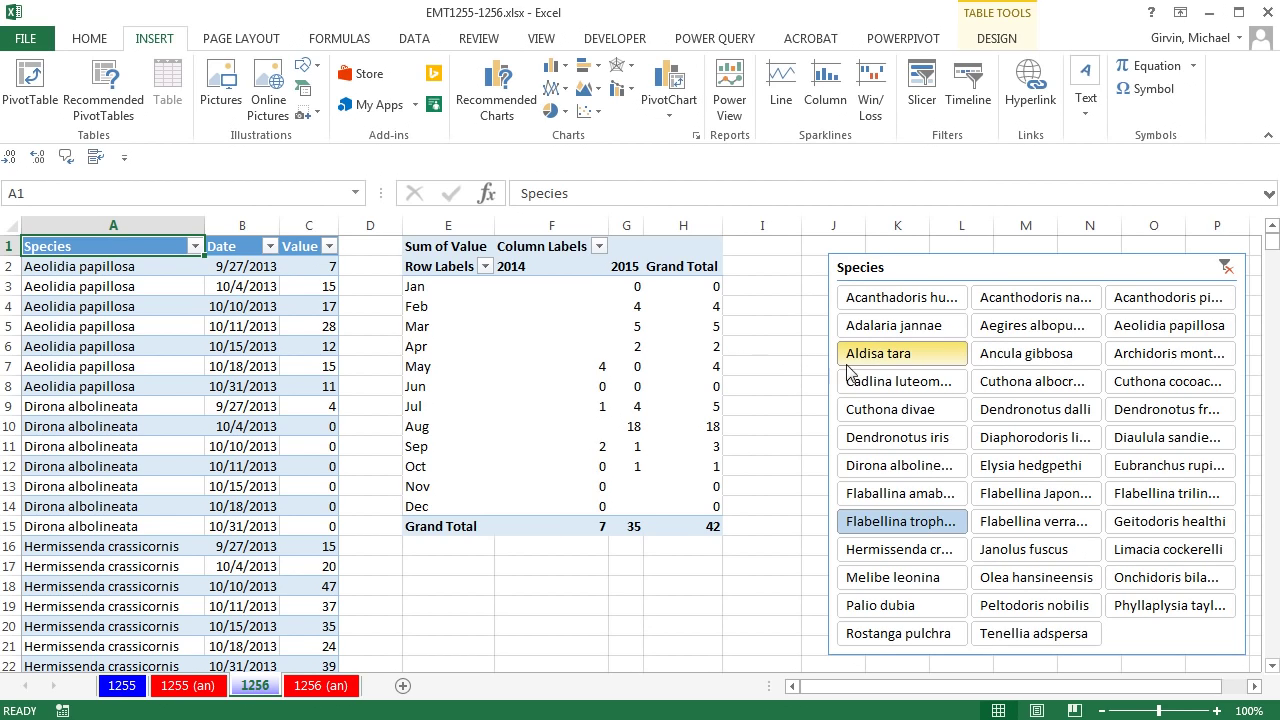
{"action": "left_click", "coordinate": [877, 362]}
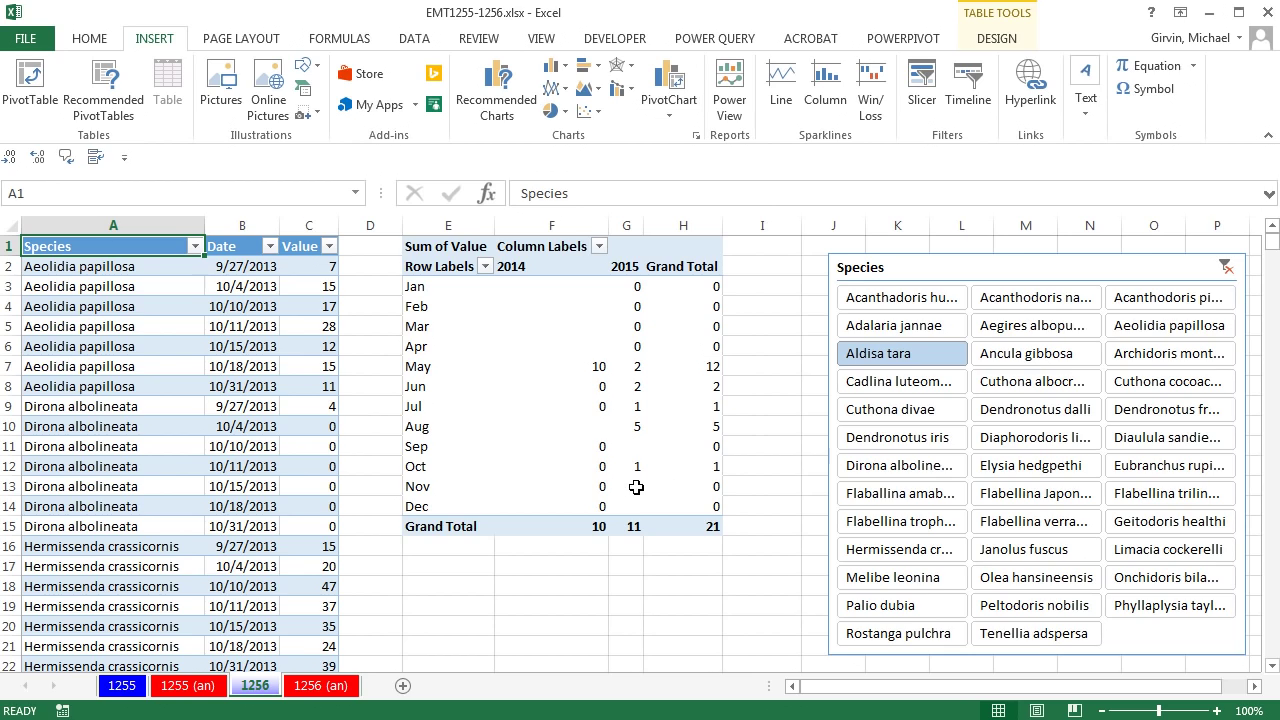
{"action": "mouse_move", "coordinate": [634, 487]}
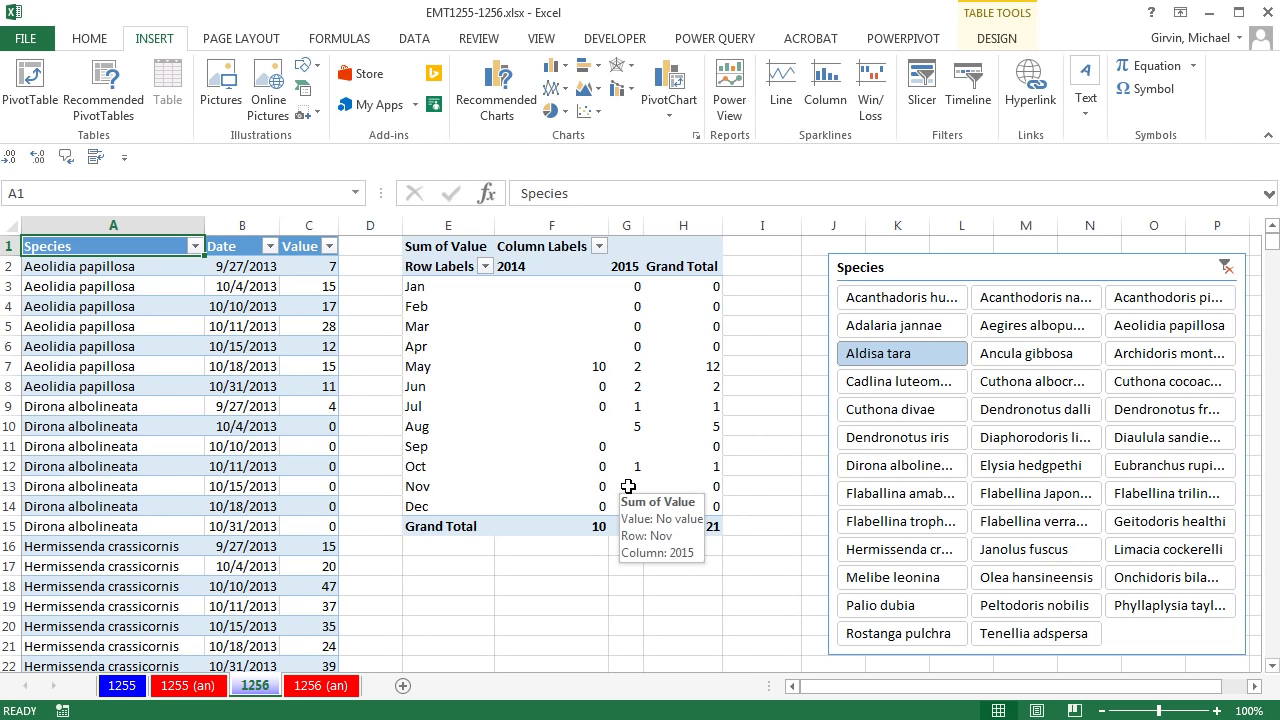
{"action": "right_click", "coordinate": [538, 325]}
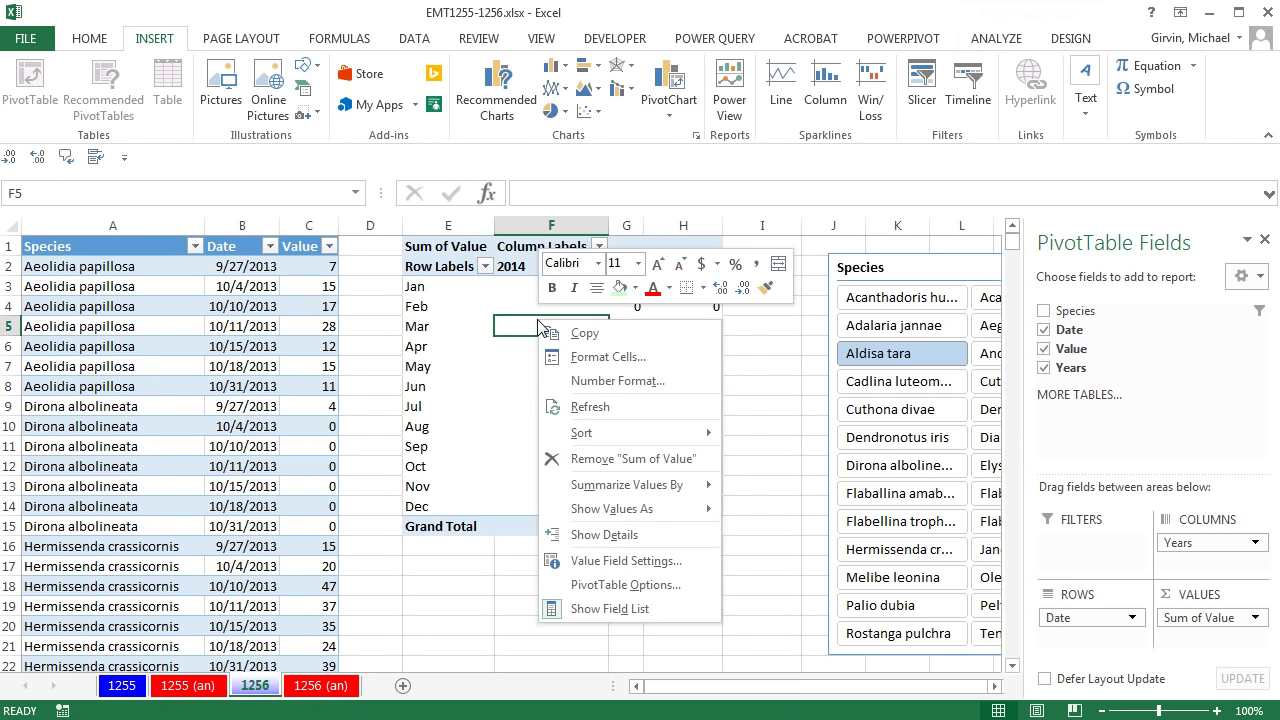
{"action": "left_click", "coordinate": [584, 407]}
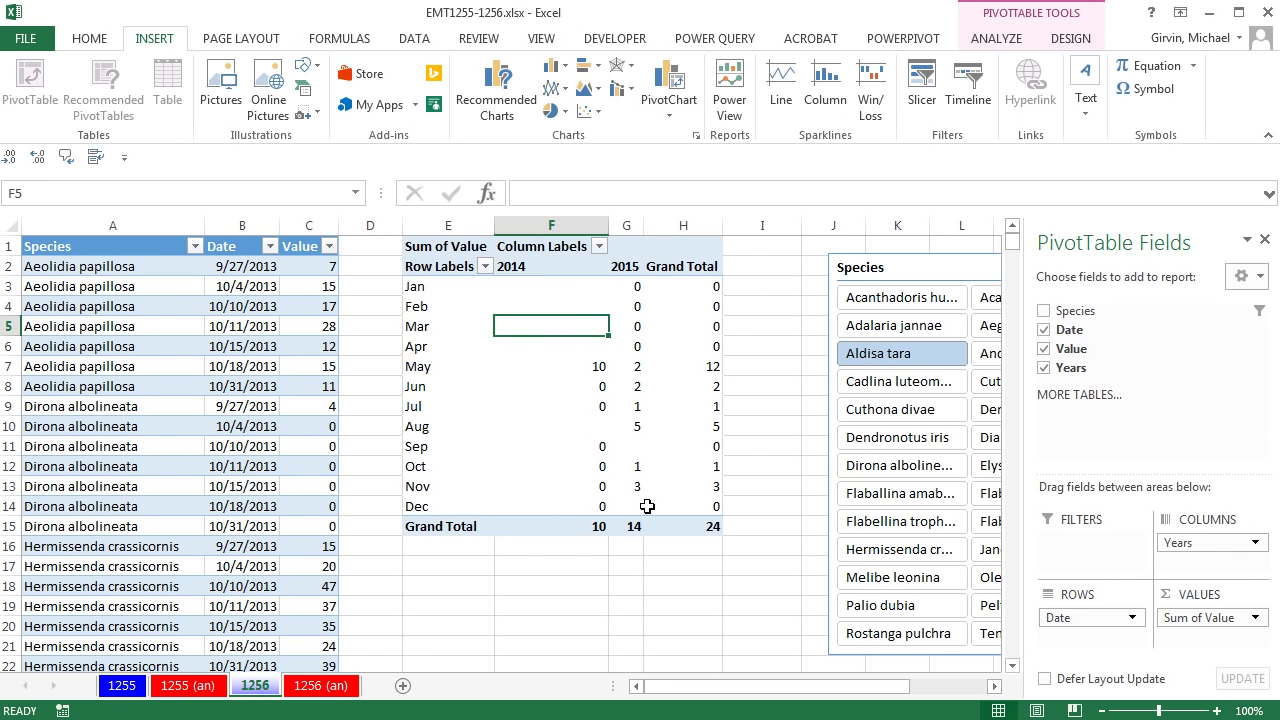
Step: Apply the Show in Tabular Form report layout, then go to the data table's last row
{"action": "mouse_move", "coordinate": [644, 497]}
{"action": "left_click", "coordinate": [1066, 42]}
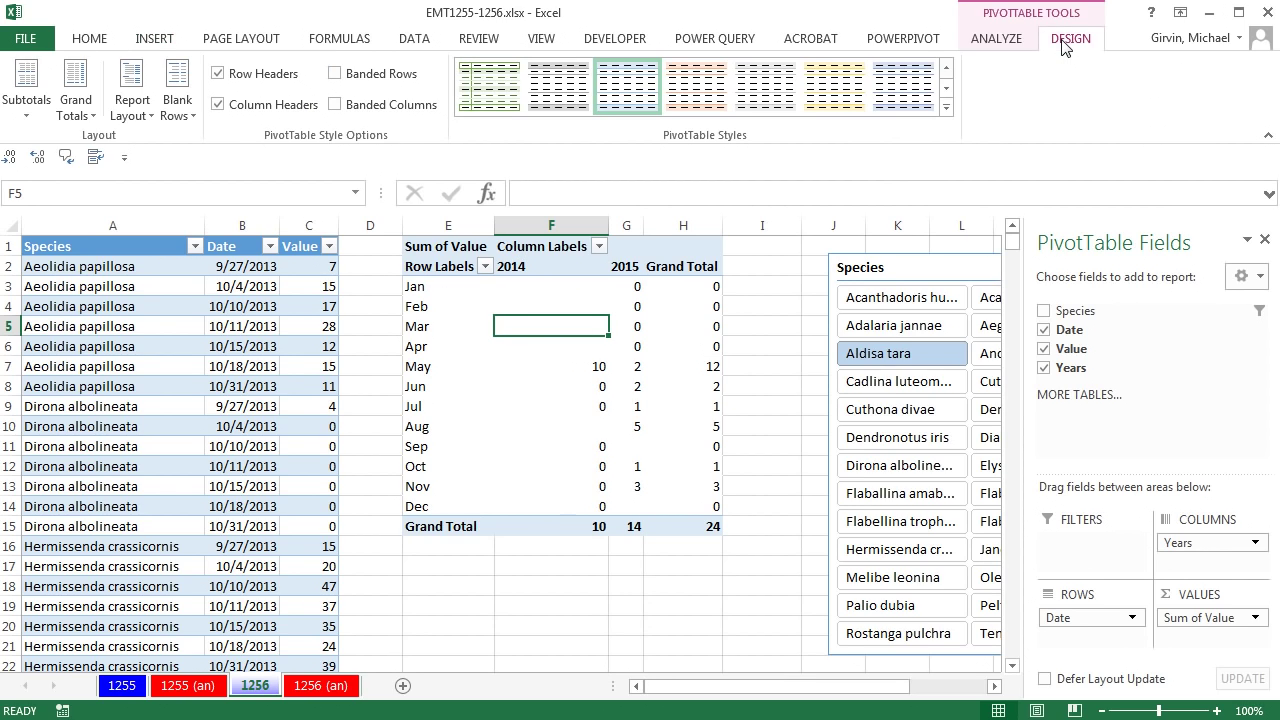
{"action": "left_click", "coordinate": [142, 112]}
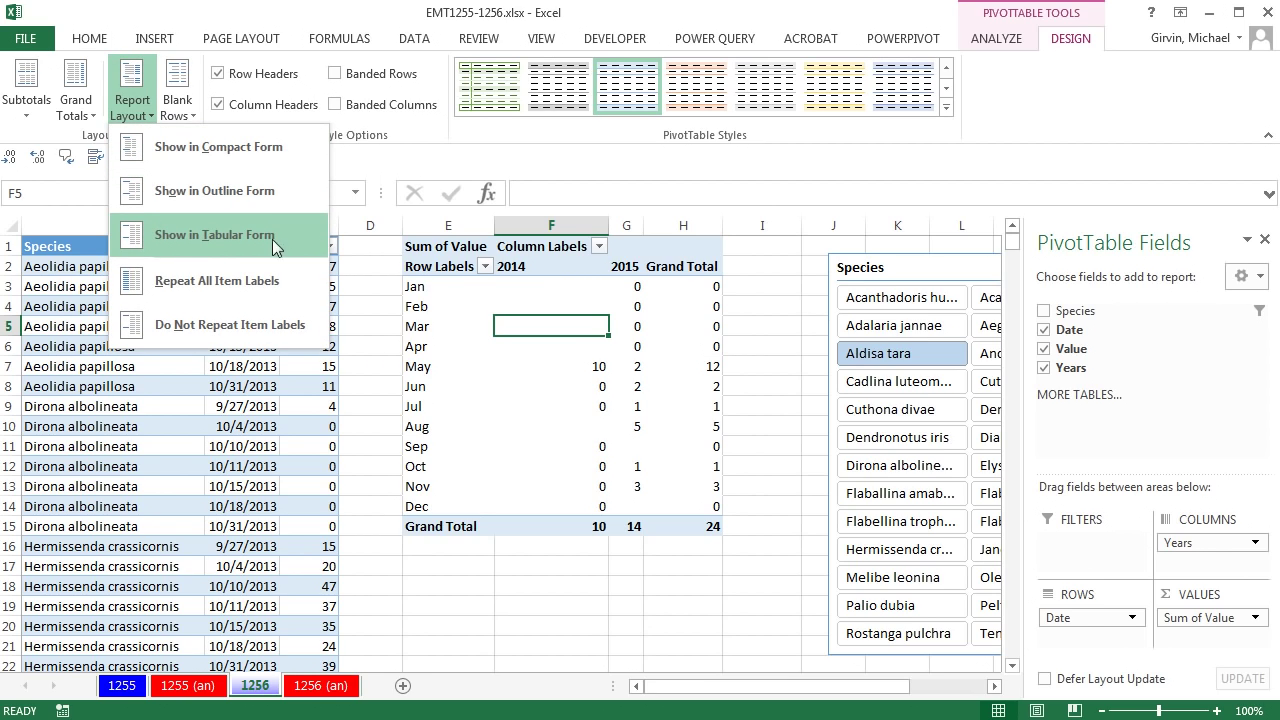
{"action": "left_click", "coordinate": [234, 242]}
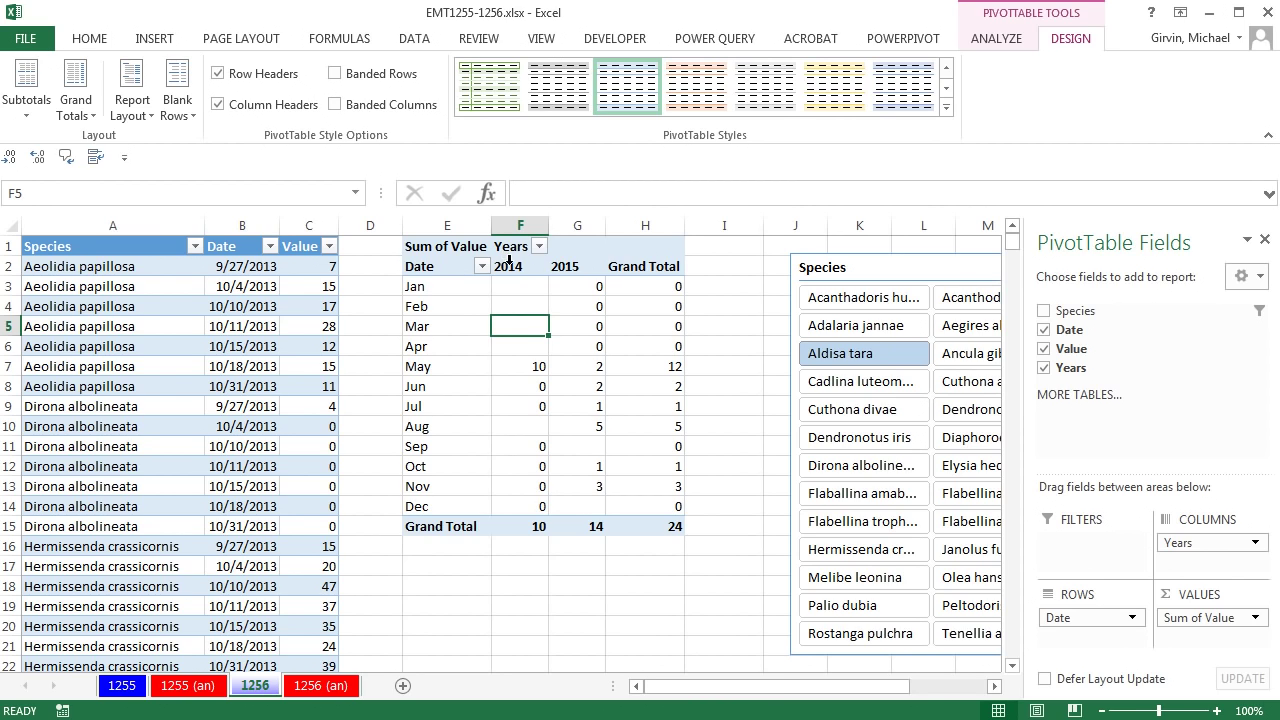
{"action": "left_click", "coordinate": [260, 533]}
{"action": "key", "text": "ctrl+Down"}
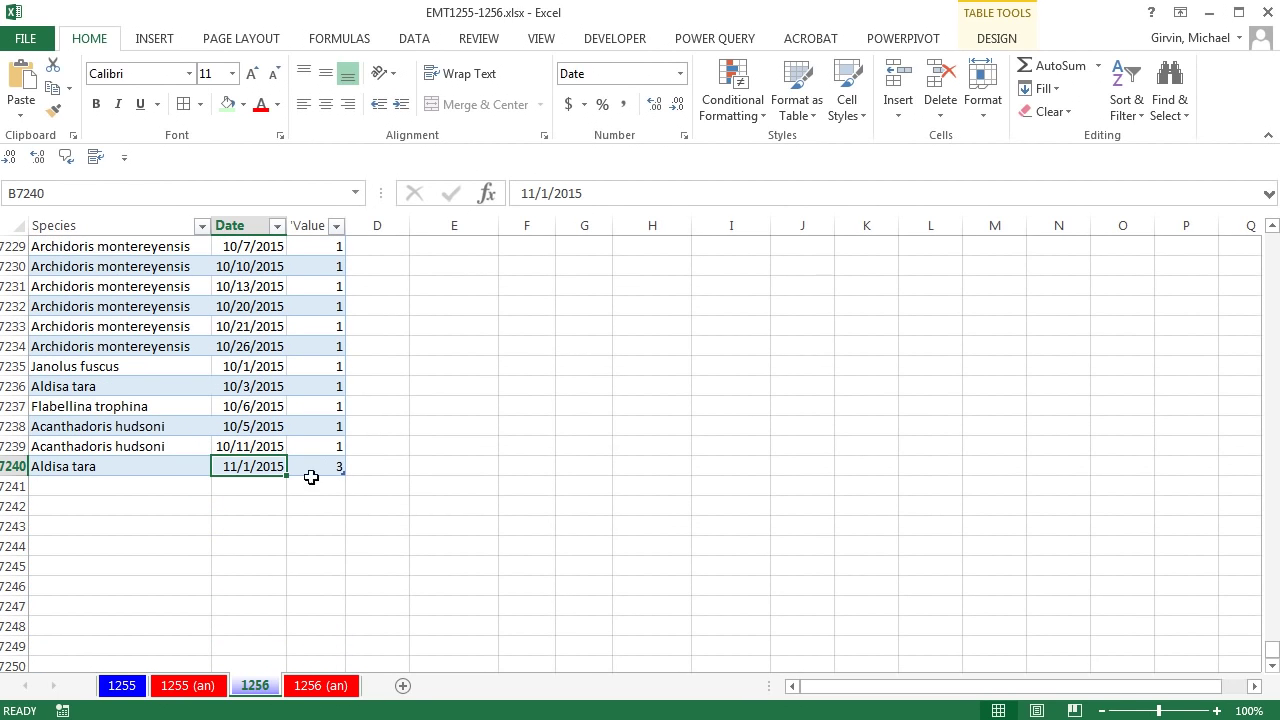
Step: Append the record Janolus fuscus, 11/1/2015, value 5, then jump back to cell A1
{"action": "left_click", "coordinate": [328, 464]}
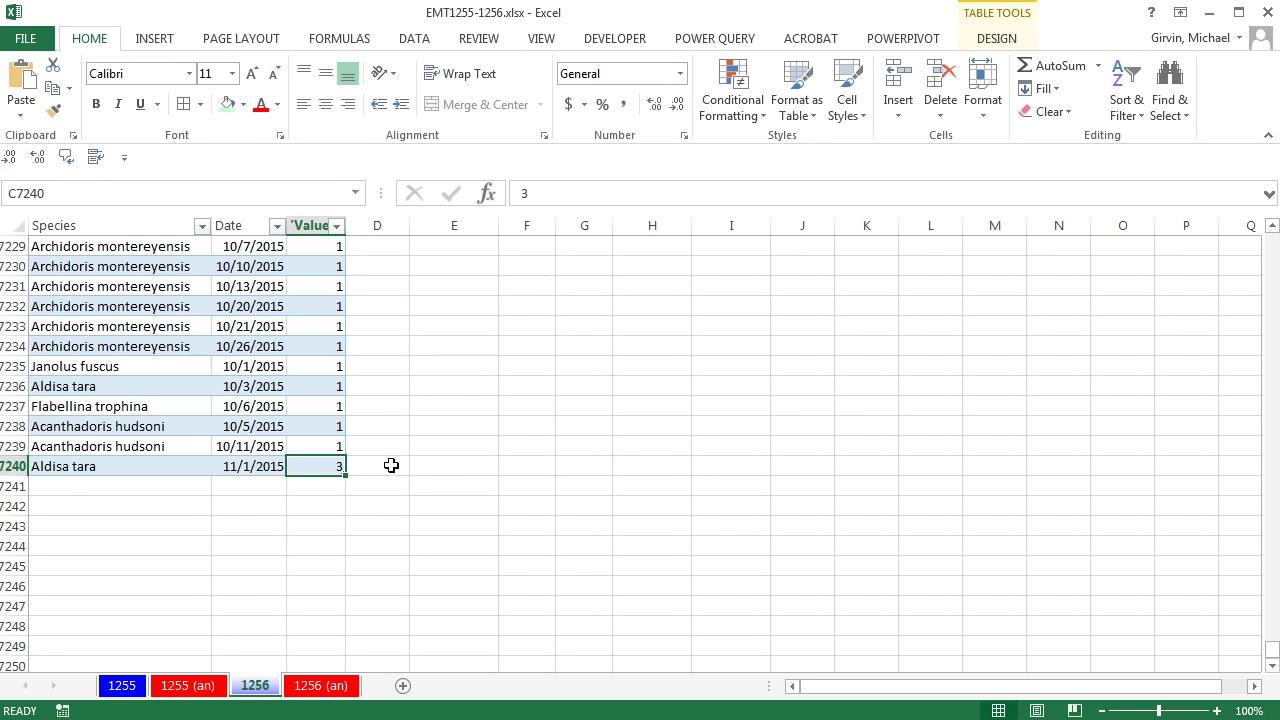
{"action": "key", "text": "Tab"}
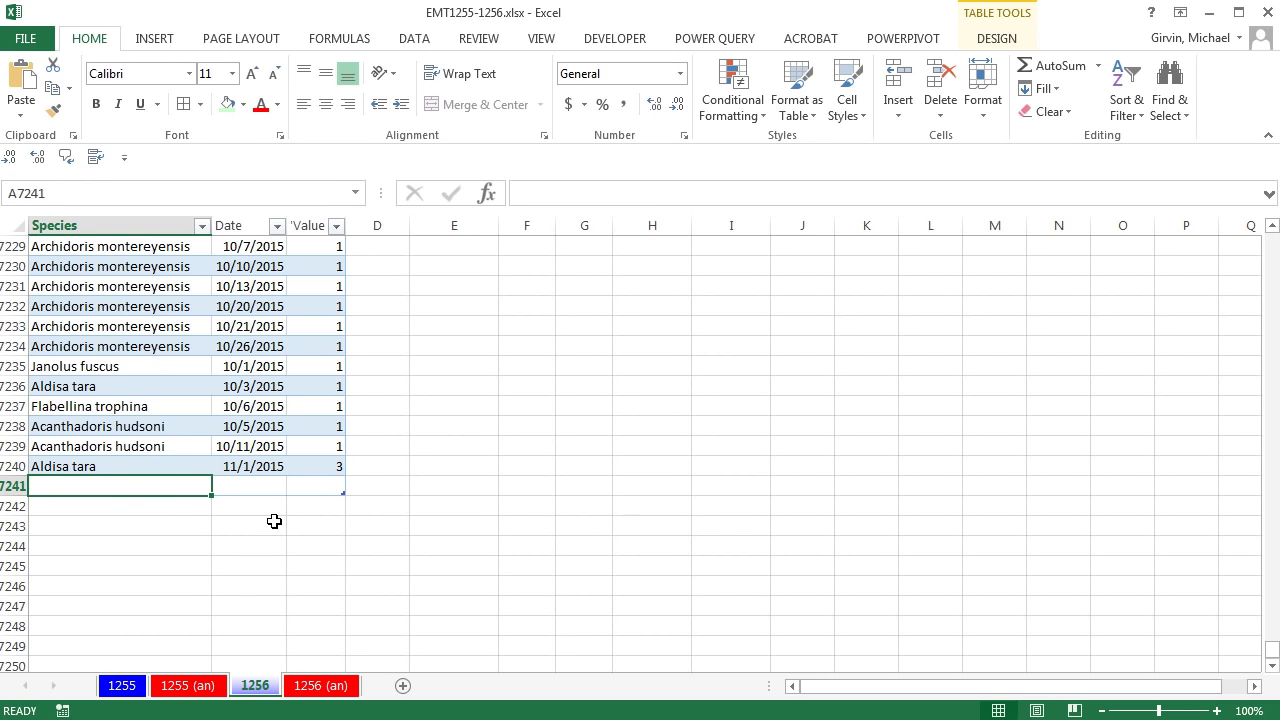
{"action": "type", "text": "Janolus fuscus"}
{"action": "key", "text": "Tab"}
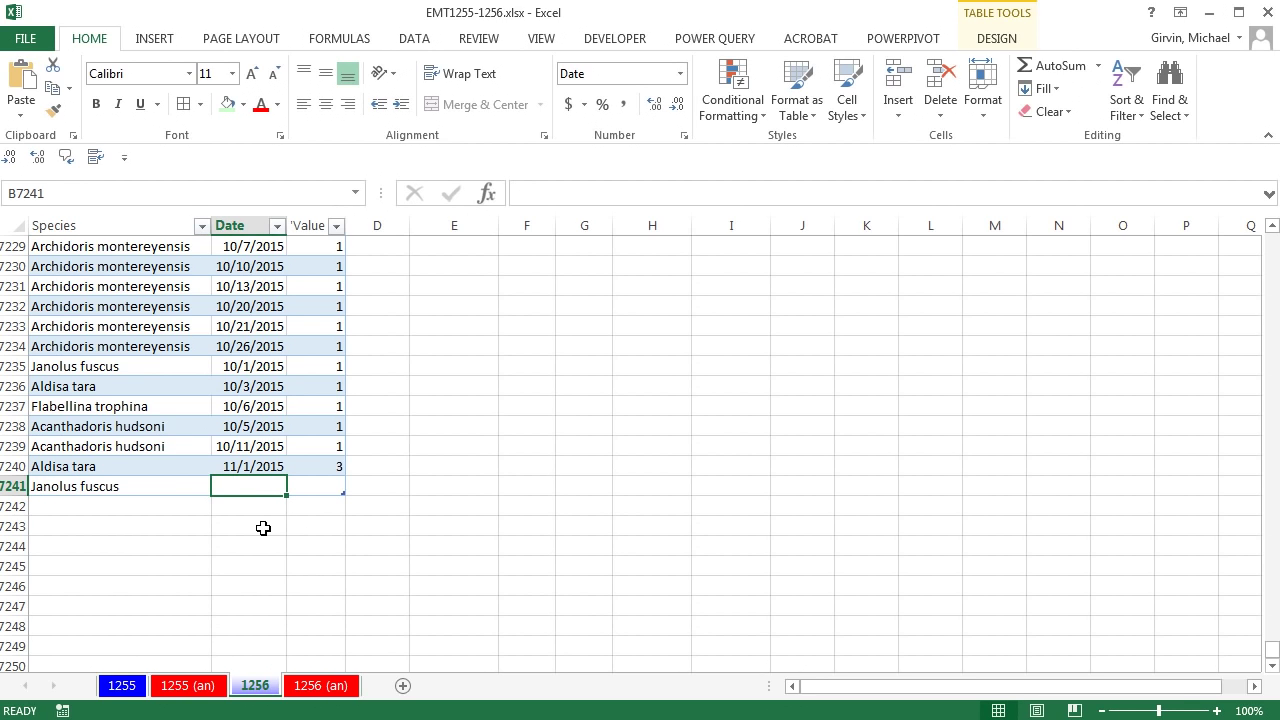
{"action": "type", "text": "11/1"}
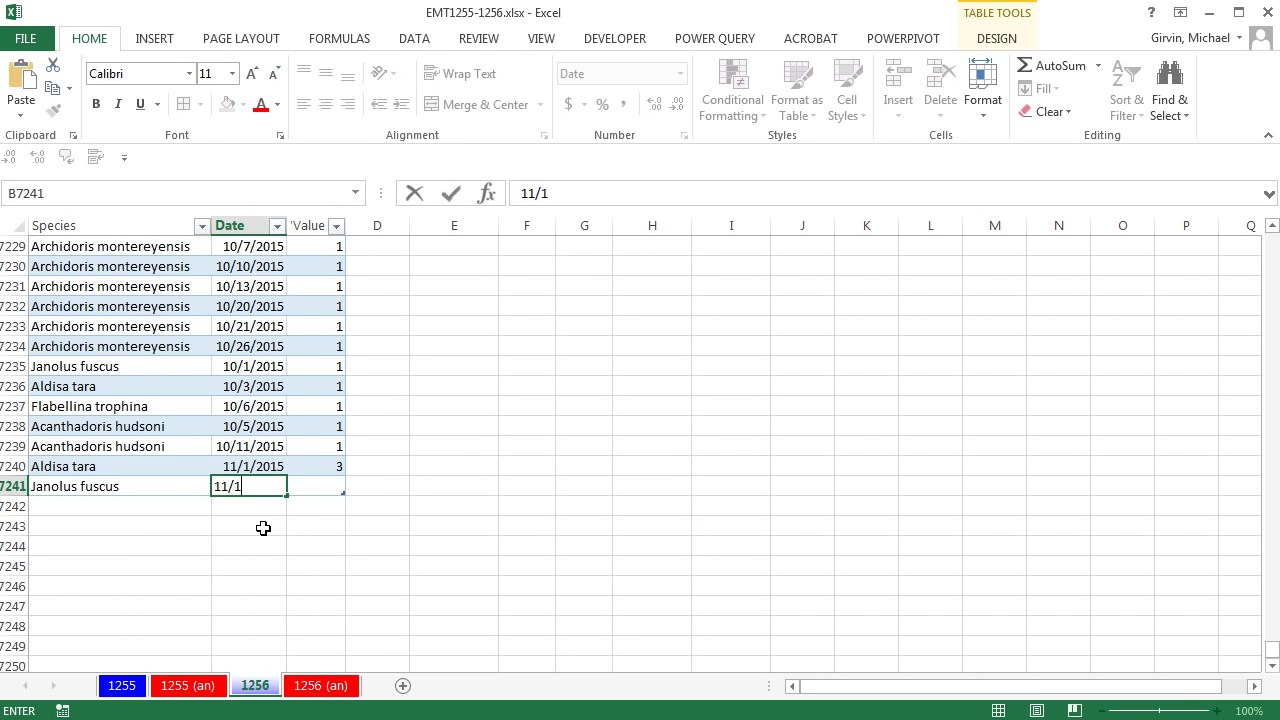
{"action": "type", "text": "/2015"}
{"action": "key", "text": "Tab"}
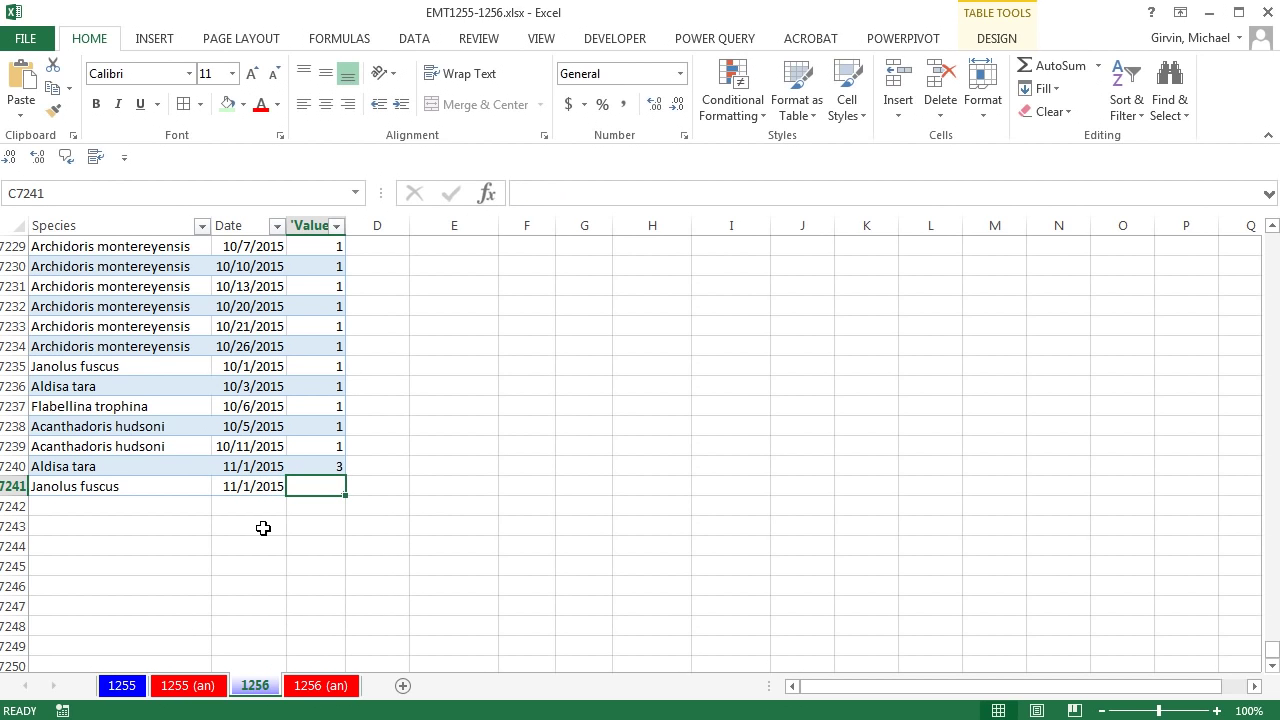
{"action": "type", "text": "5"}
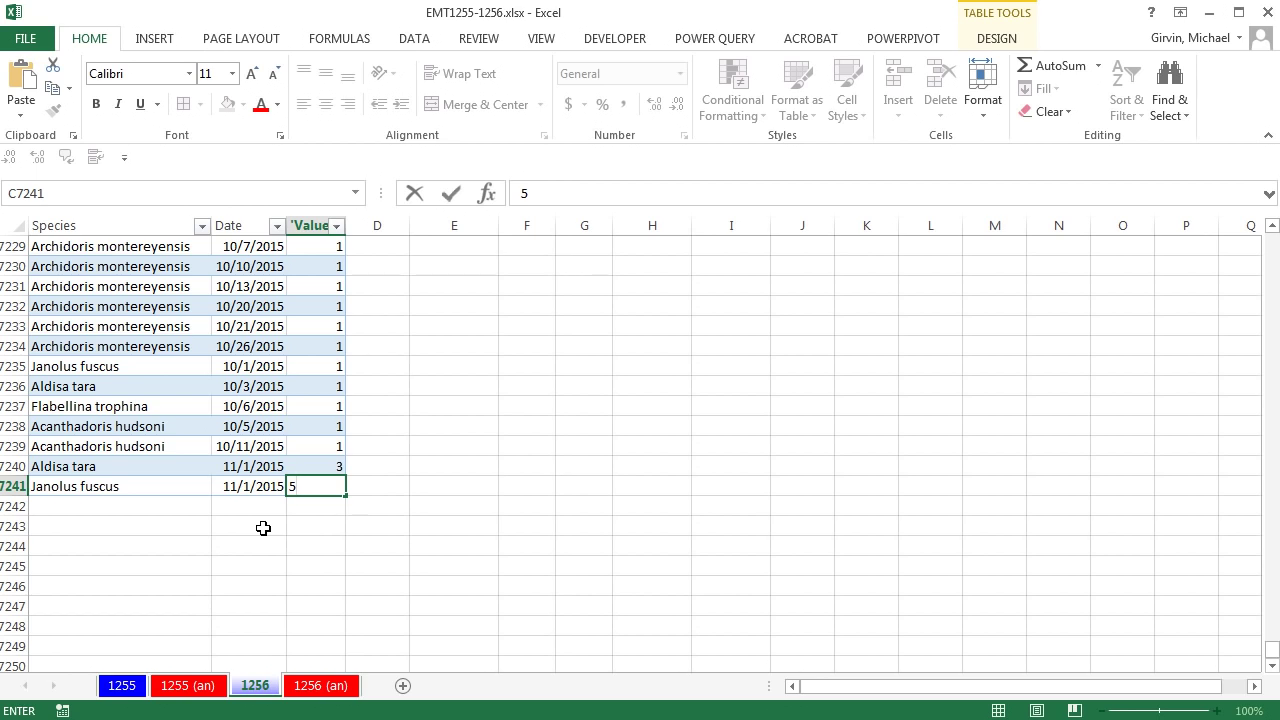
{"action": "key", "text": "Tab"}
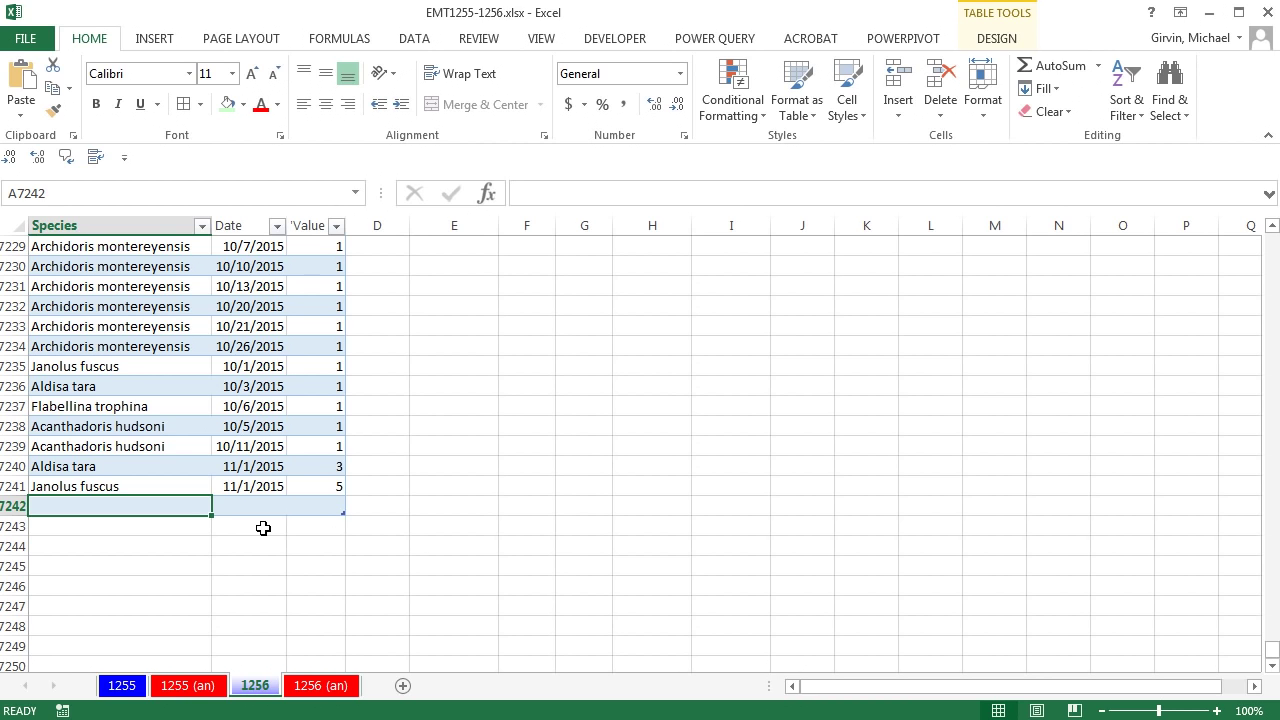
{"action": "key", "text": "ctrl+Home"}
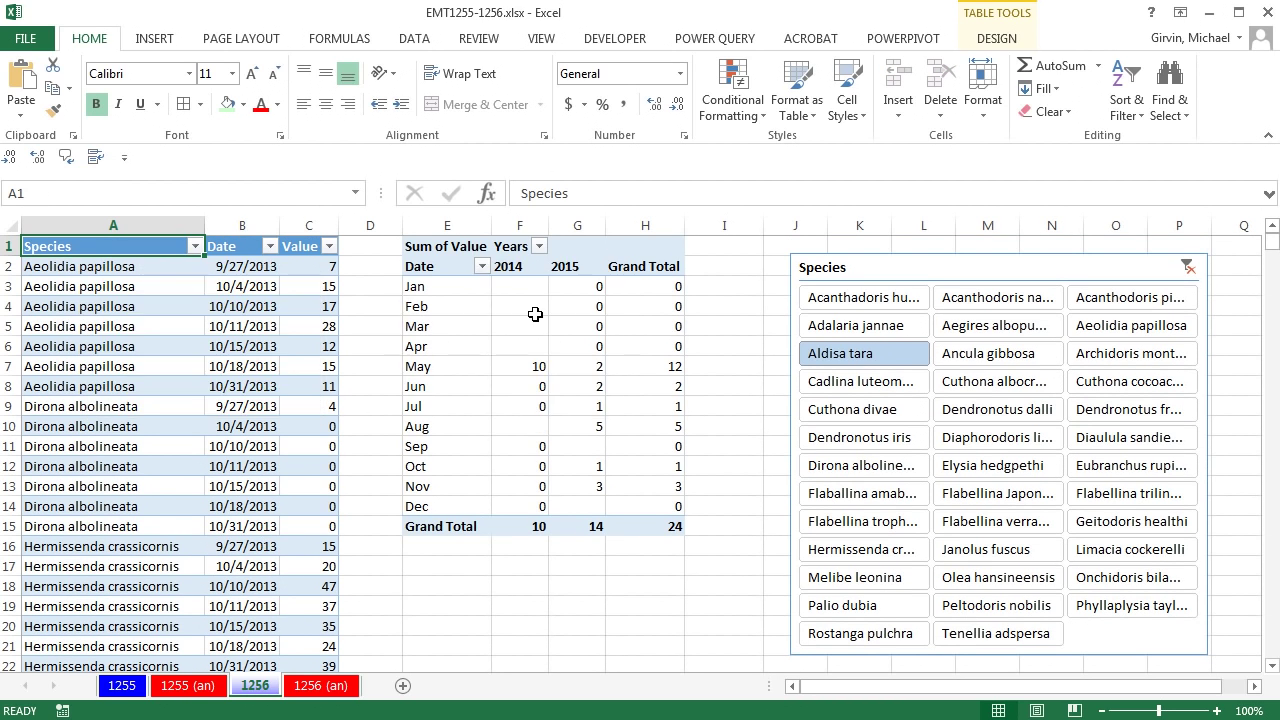
Step: Refresh the pivot table so it picks up the new Janolus fuscus record
{"action": "right_click", "coordinate": [536, 318]}
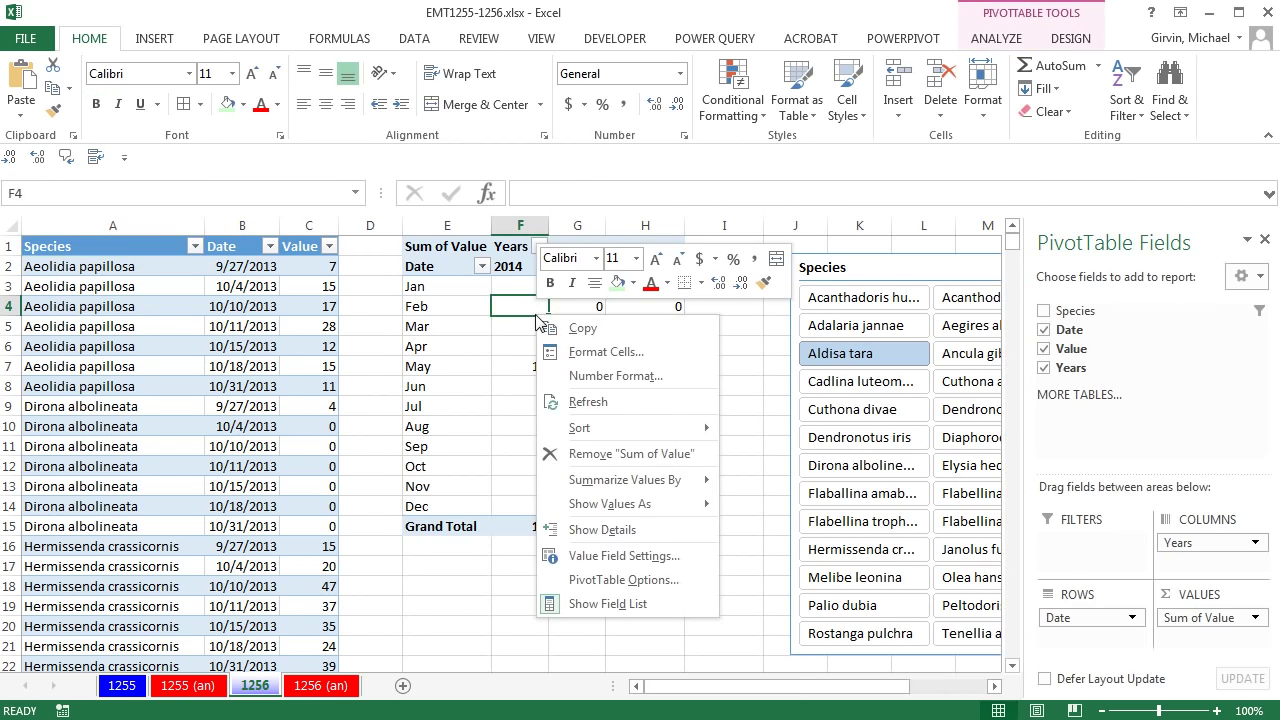
{"action": "left_click", "coordinate": [580, 401]}
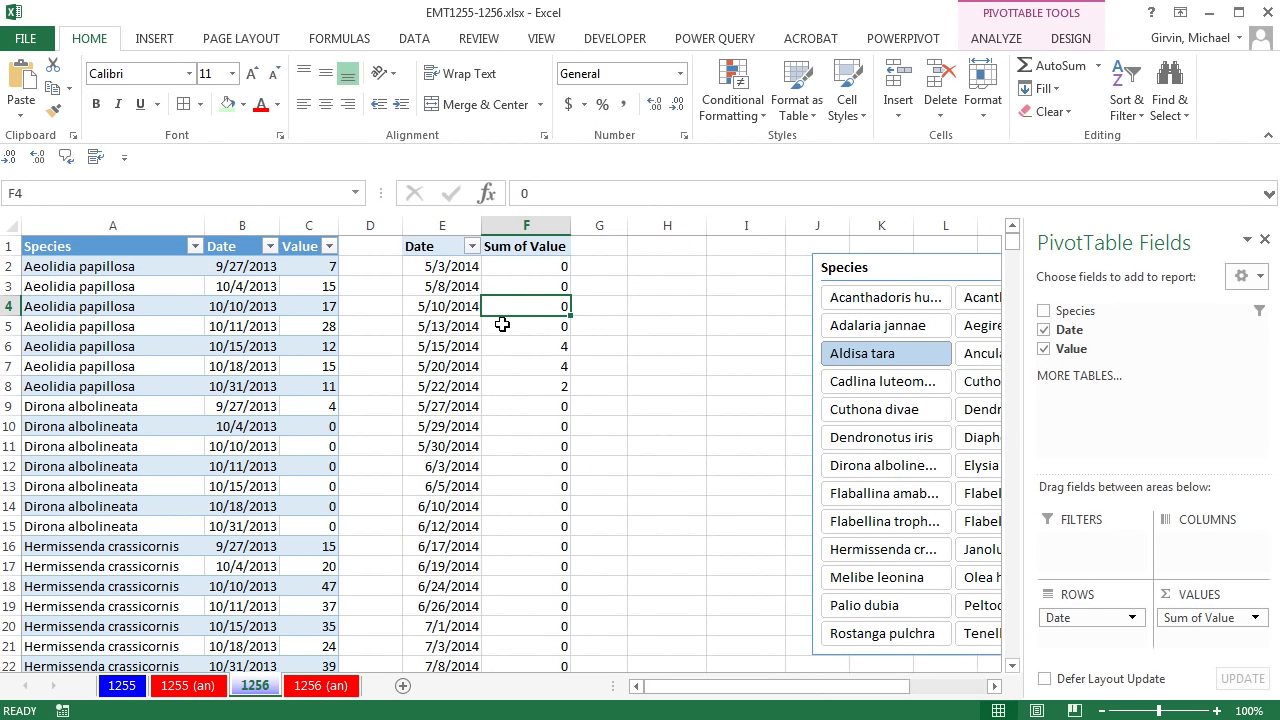
{"action": "left_click", "coordinate": [264, 328]}
Step: Resize the data table up one row so blank row 7242 falls outside it
{"action": "key", "text": "ctrl+Down"}
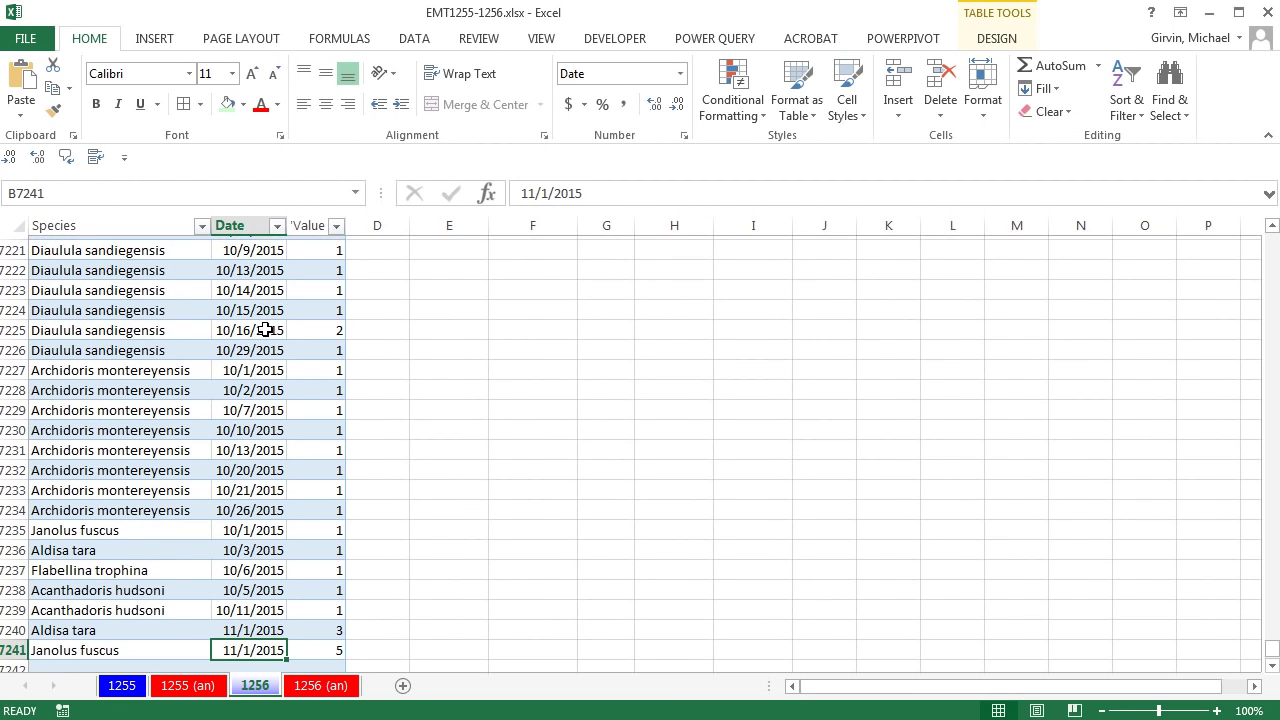
{"action": "scroll", "coordinate": [326, 348], "scroll_direction": "down", "scroll_amount": 2}
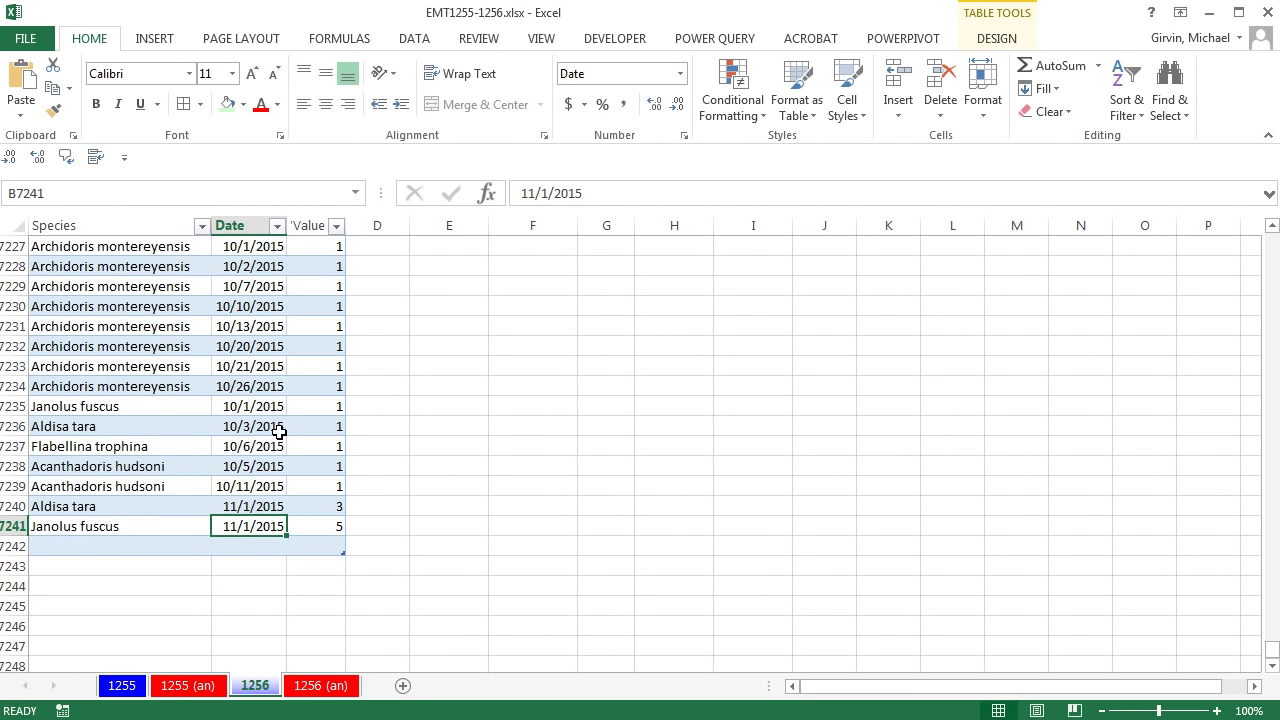
{"action": "left_click_drag", "start_coordinate": [240, 427], "coordinate": [246, 545]}
{"action": "left_click_drag", "start_coordinate": [246, 545], "coordinate": [246, 545]}
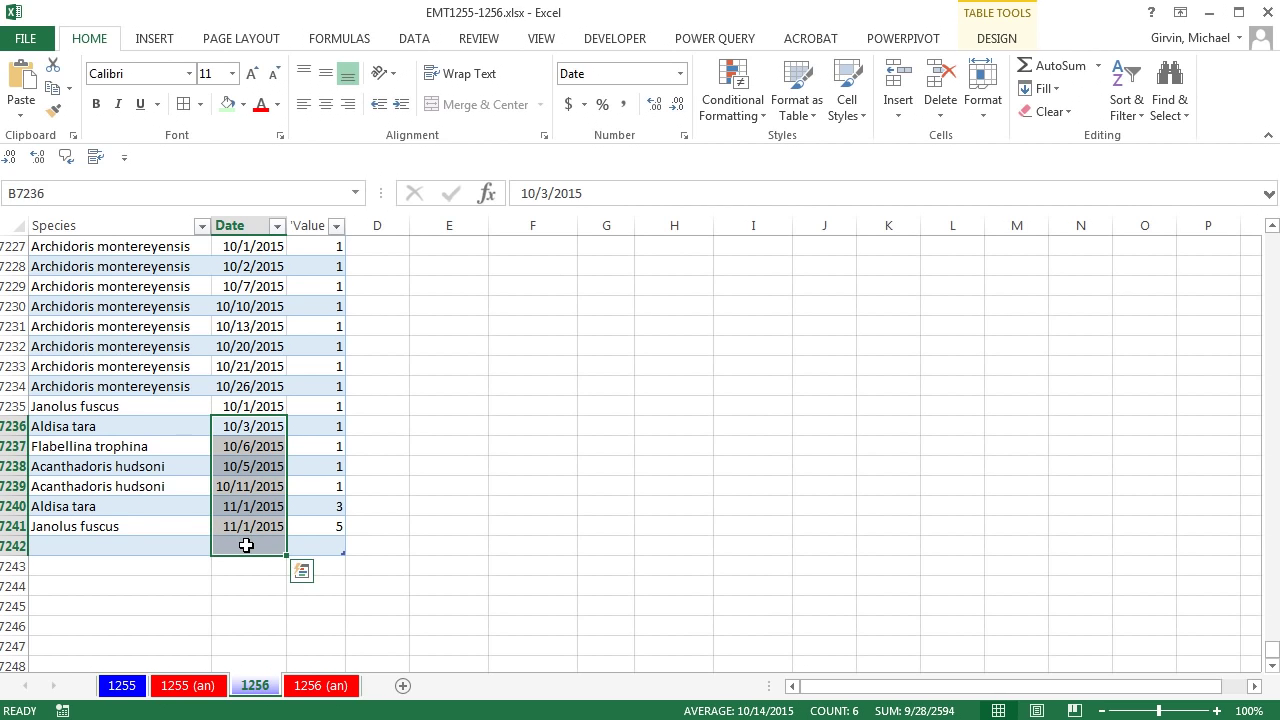
{"action": "left_click", "coordinate": [246, 545]}
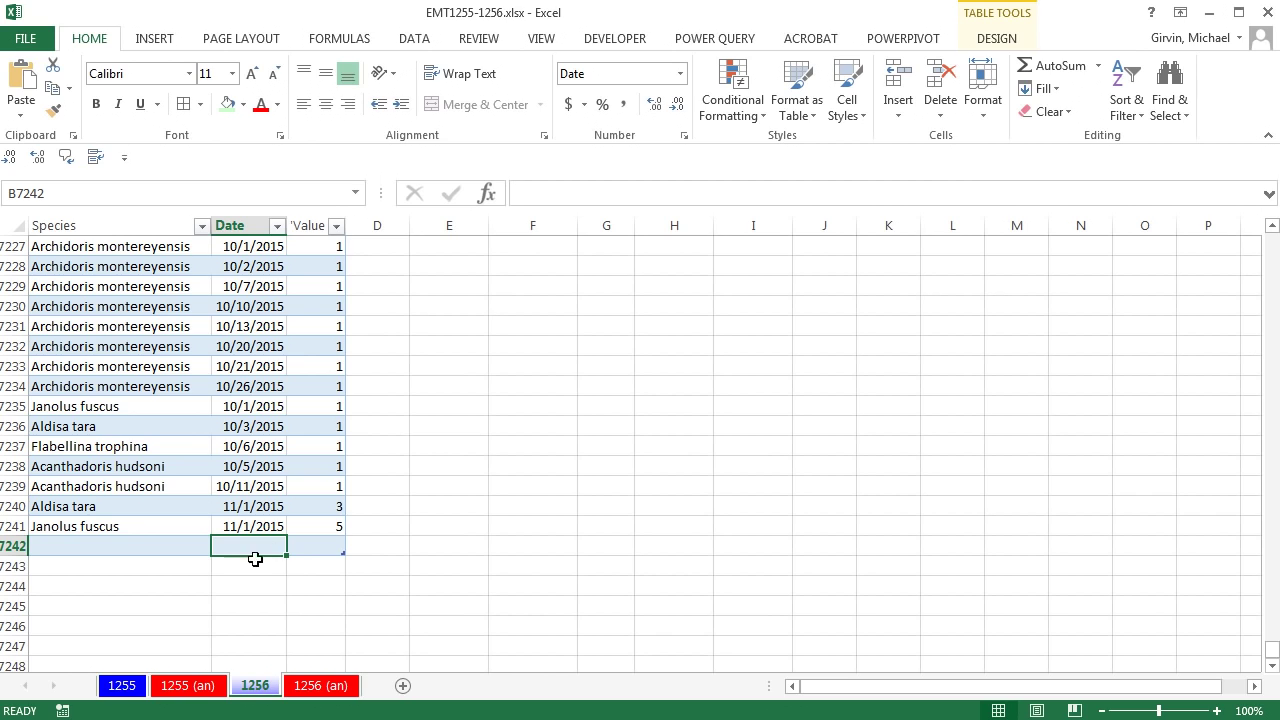
{"action": "left_click", "coordinate": [254, 487]}
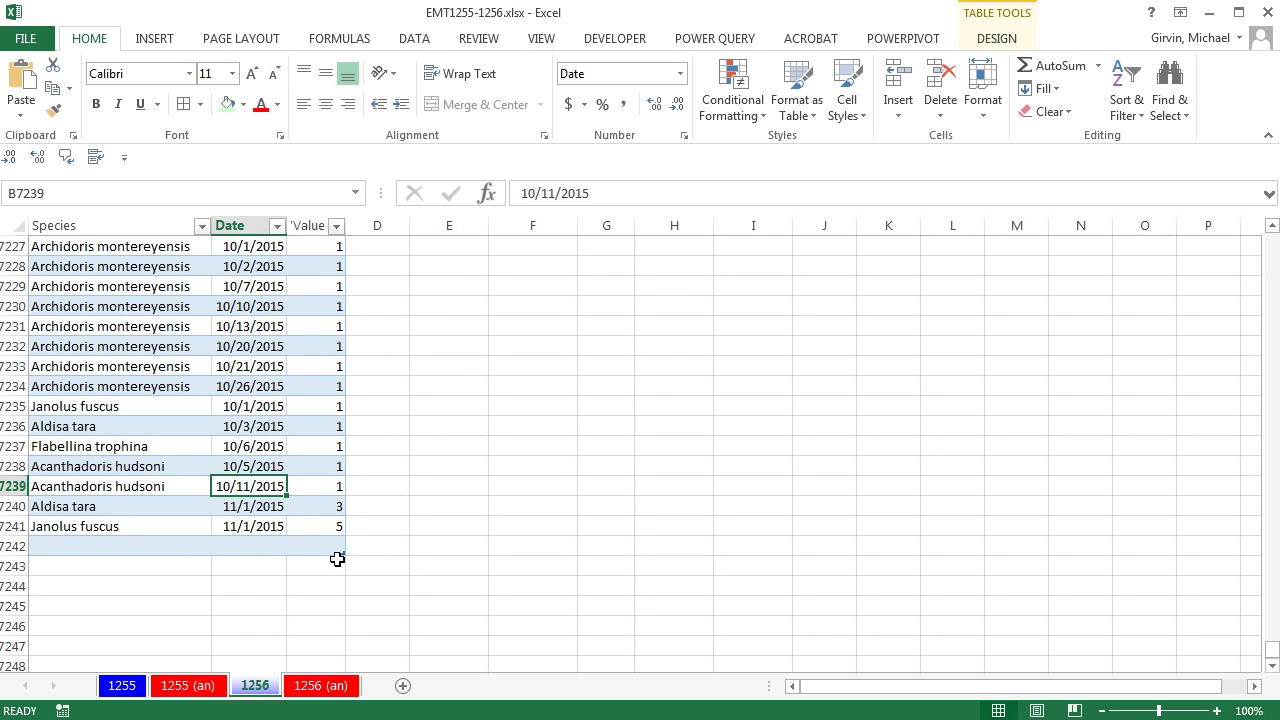
{"action": "left_click_drag", "start_coordinate": [340, 555], "coordinate": [343, 534]}
{"action": "key", "text": "ctrl+Home"}
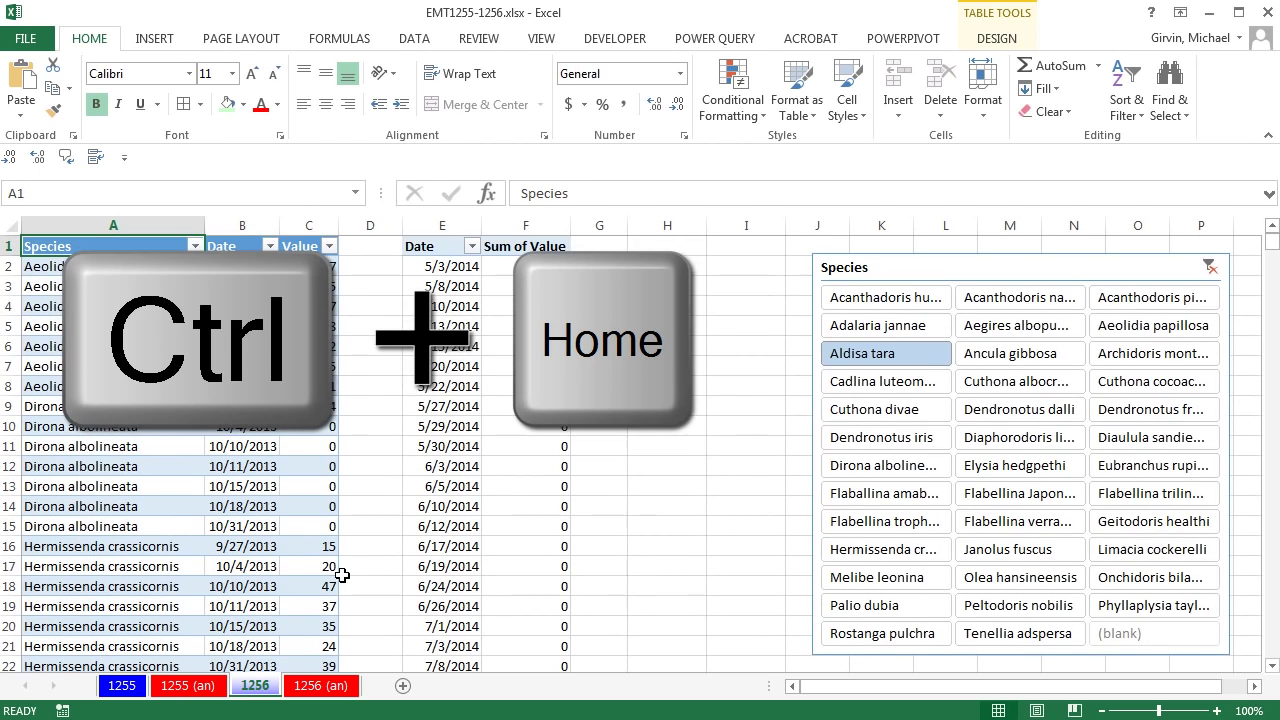
Step: Group the pivot dates by Months and Years, then move Years into the column area
{"action": "right_click", "coordinate": [443, 345]}
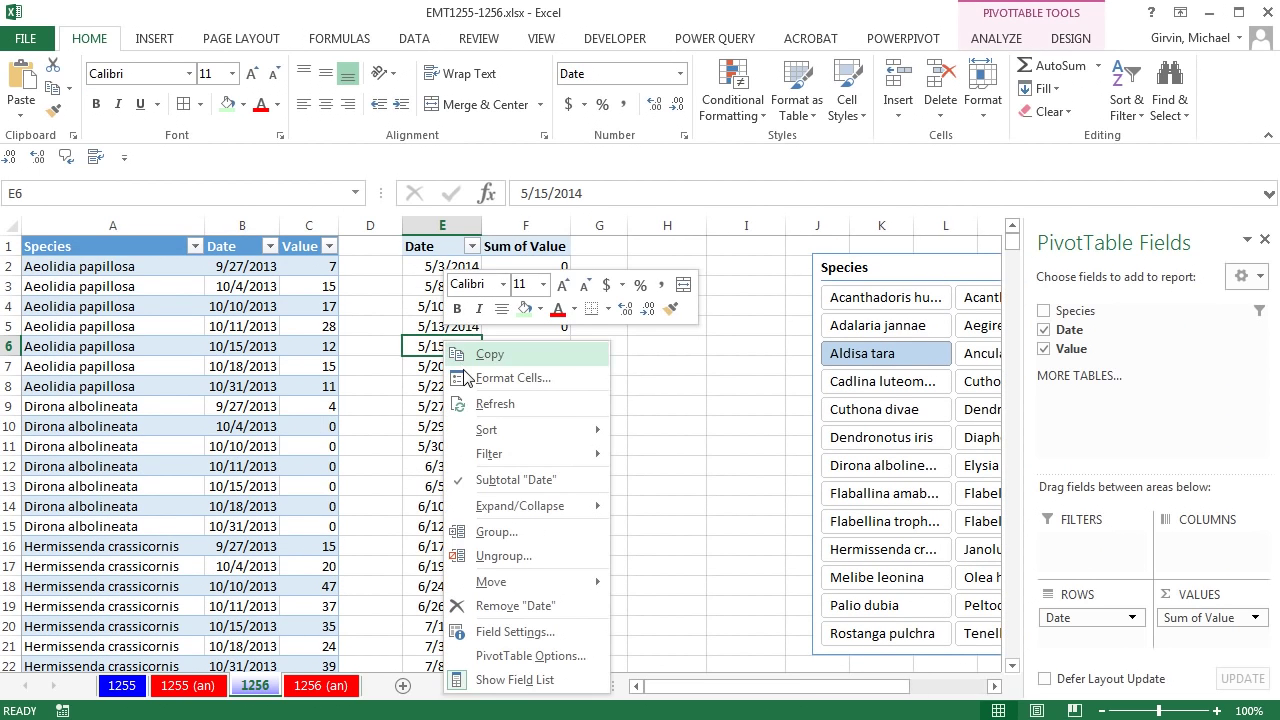
{"action": "right_click", "coordinate": [462, 350]}
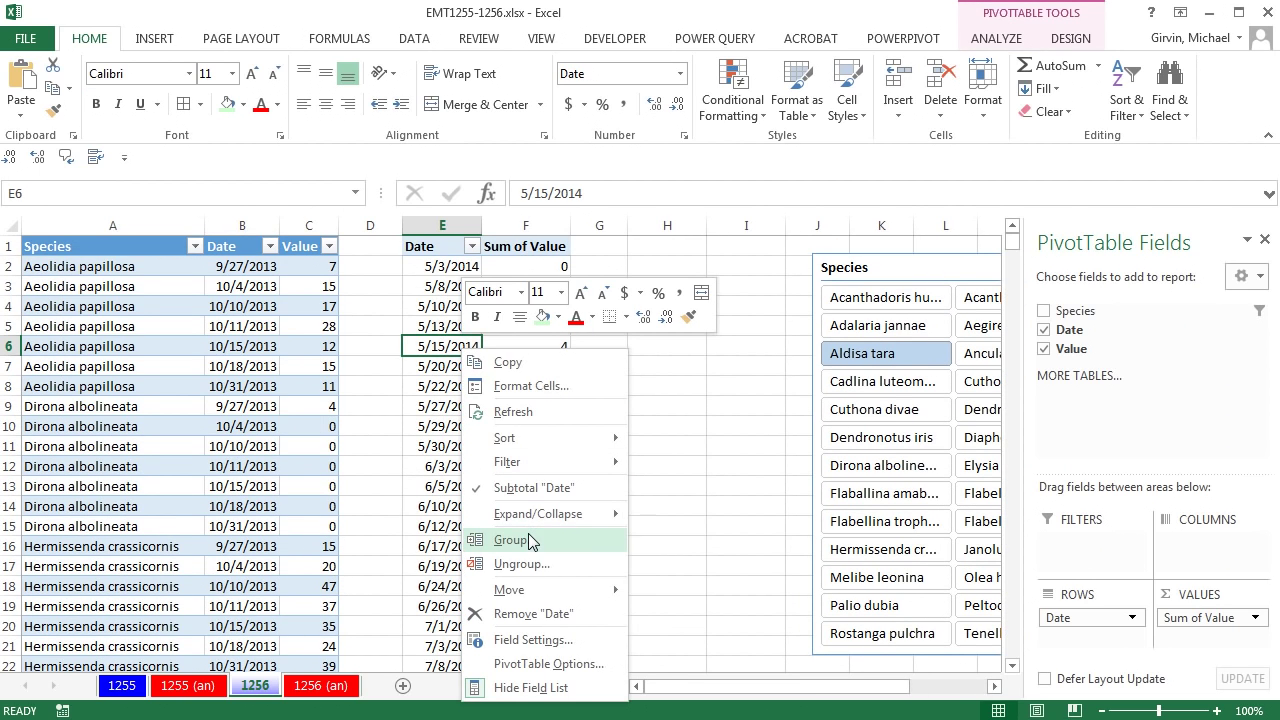
{"action": "left_click", "coordinate": [528, 540]}
{"action": "left_click", "coordinate": [455, 581]}
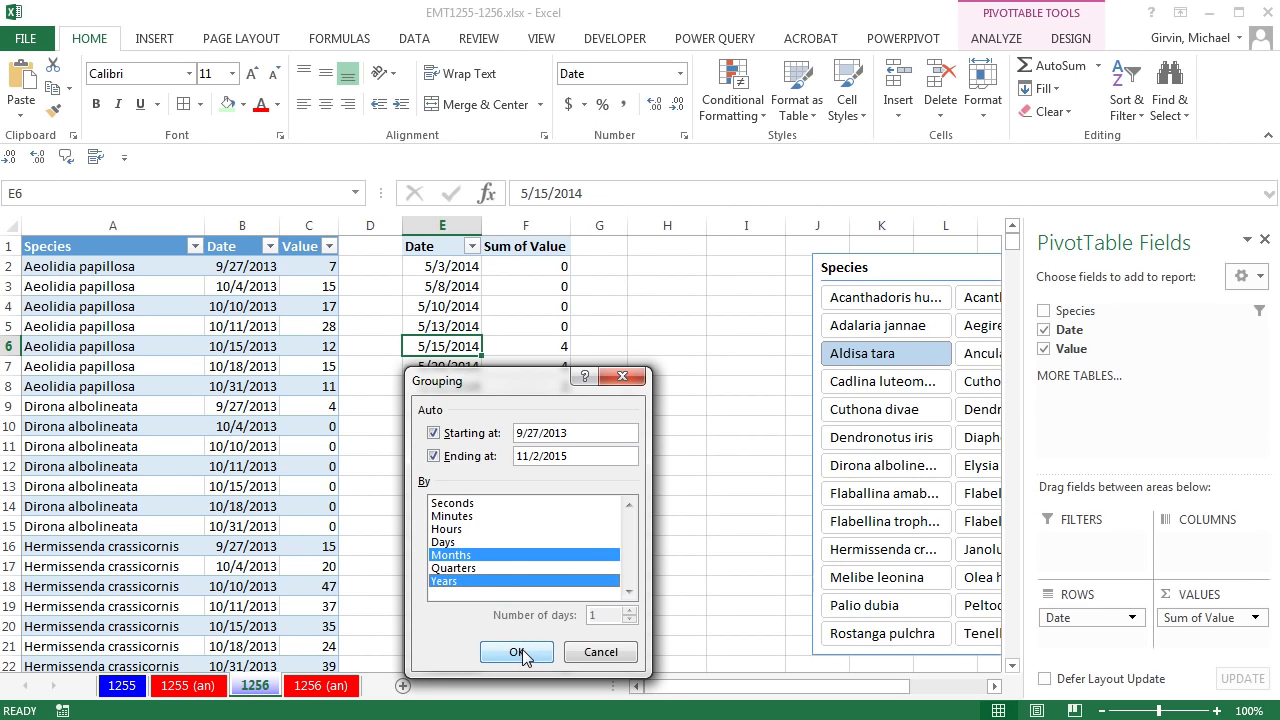
{"action": "left_click", "coordinate": [517, 652]}
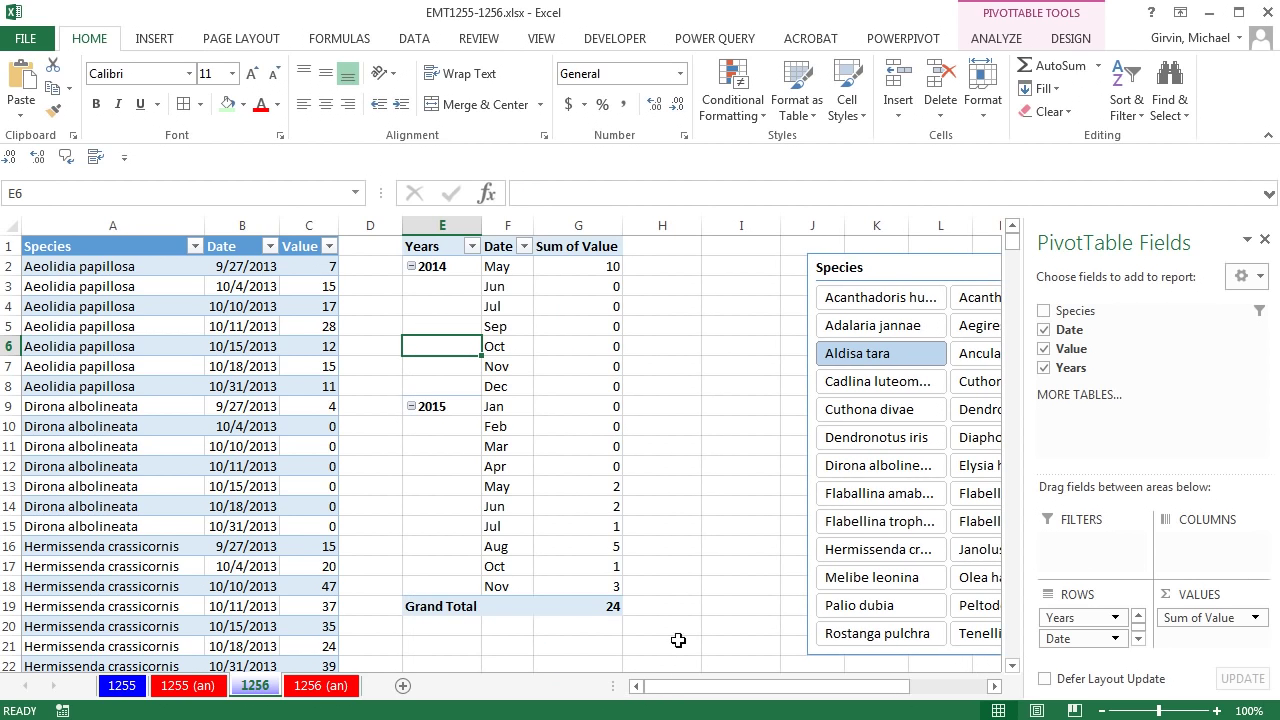
{"action": "left_click_drag", "start_coordinate": [1155, 577], "coordinate": [1170, 560]}
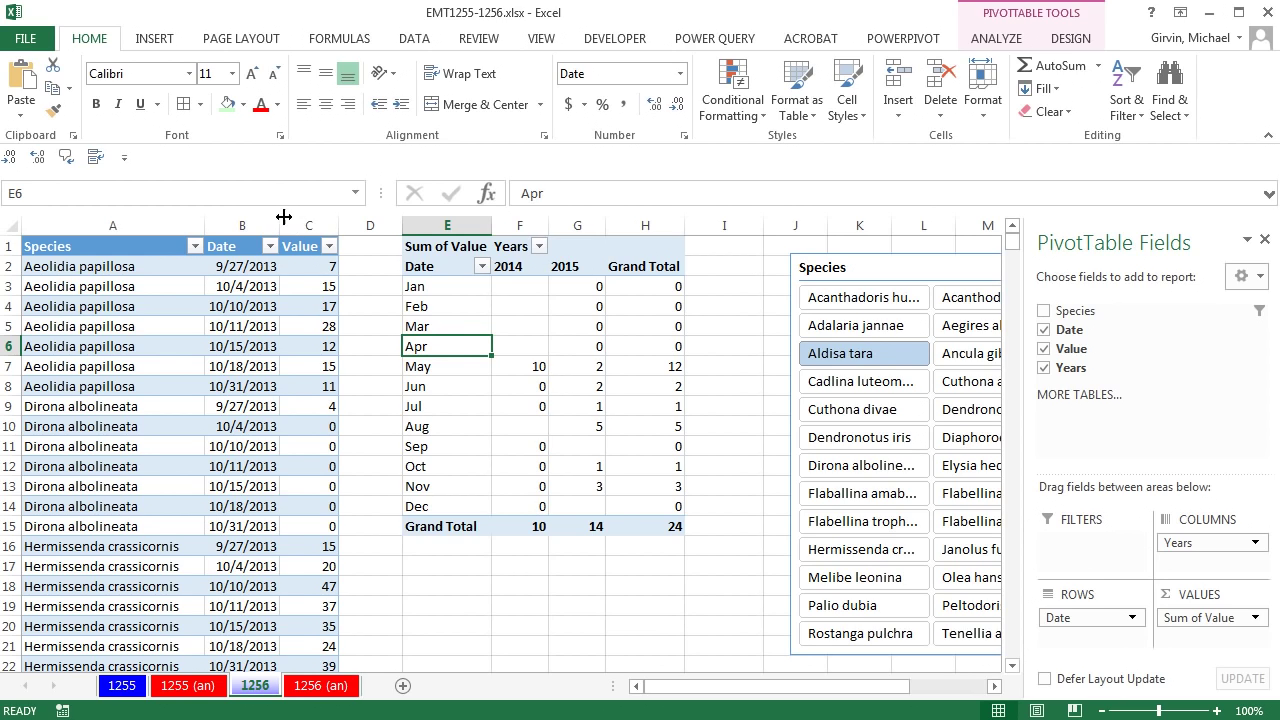
Step: Widen column B to 13.00 so the source table's dates show in full
{"action": "left_click_drag", "start_coordinate": [279, 224], "coordinate": [303, 222]}
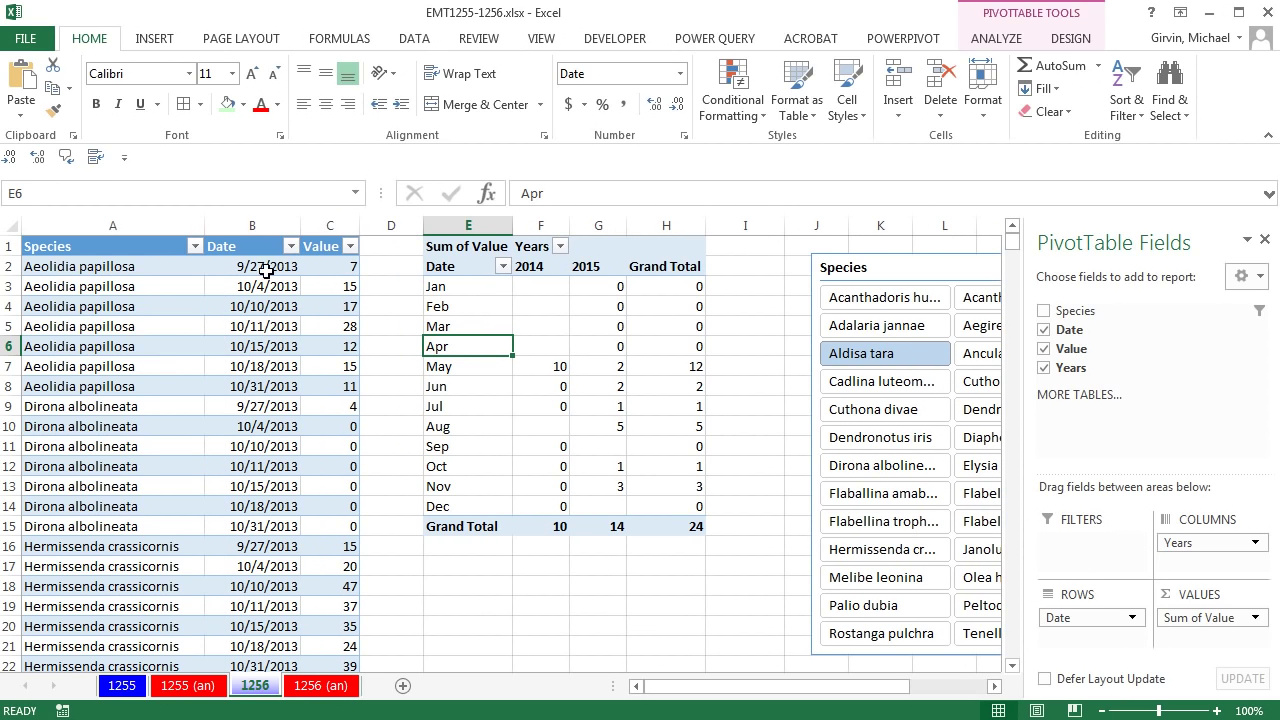